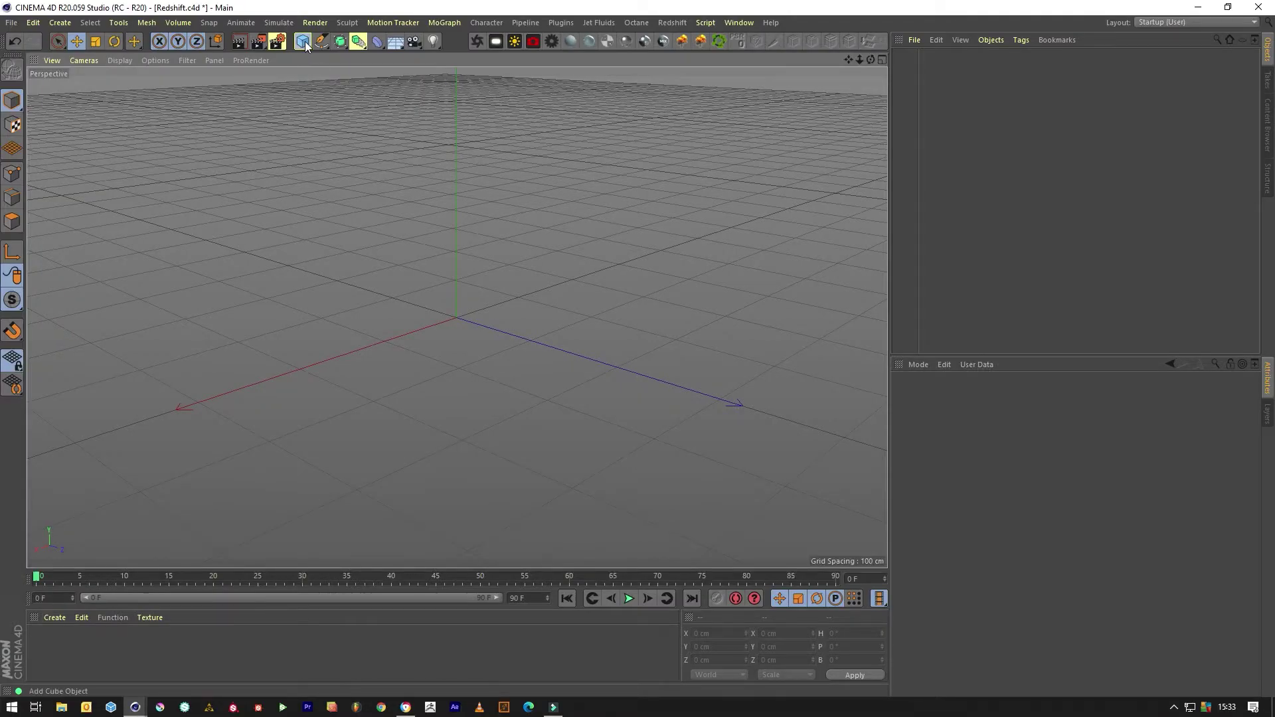
Add a plane at the scene origin and assign it a new Redshift material.
left_click_drag(303, 41, 432, 93)
left_click(600, 461)
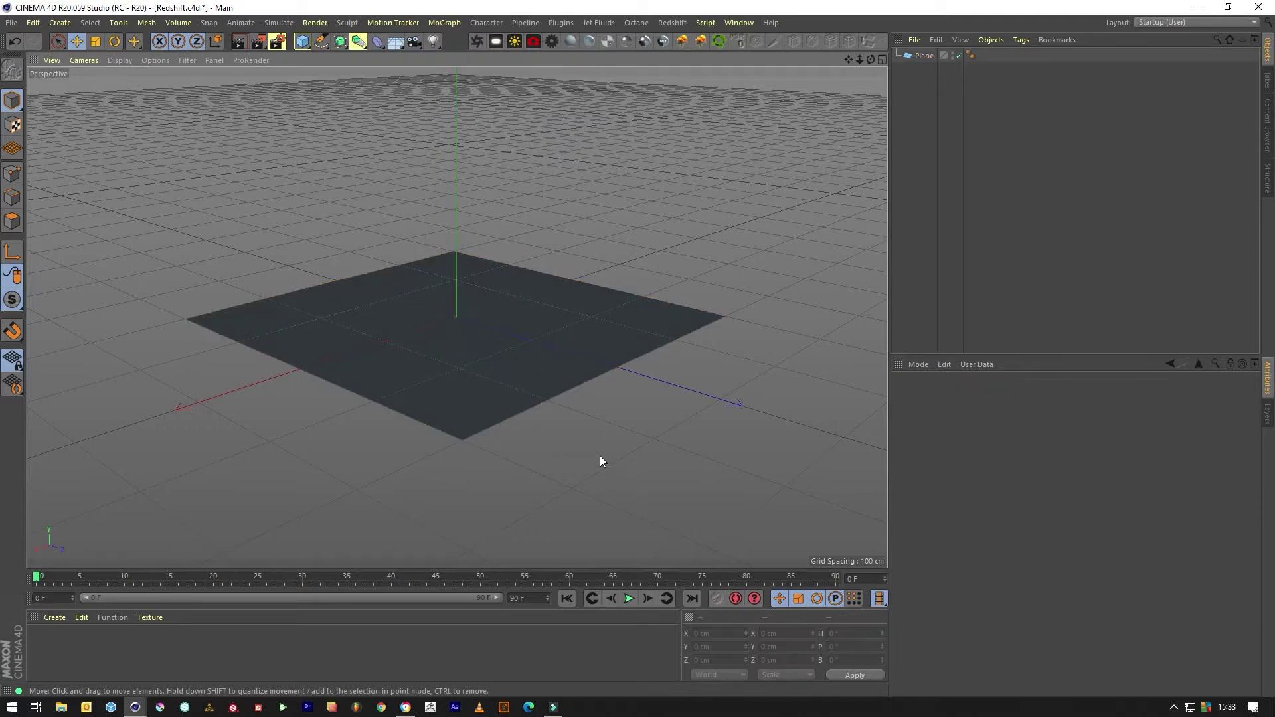
left_click(673, 23)
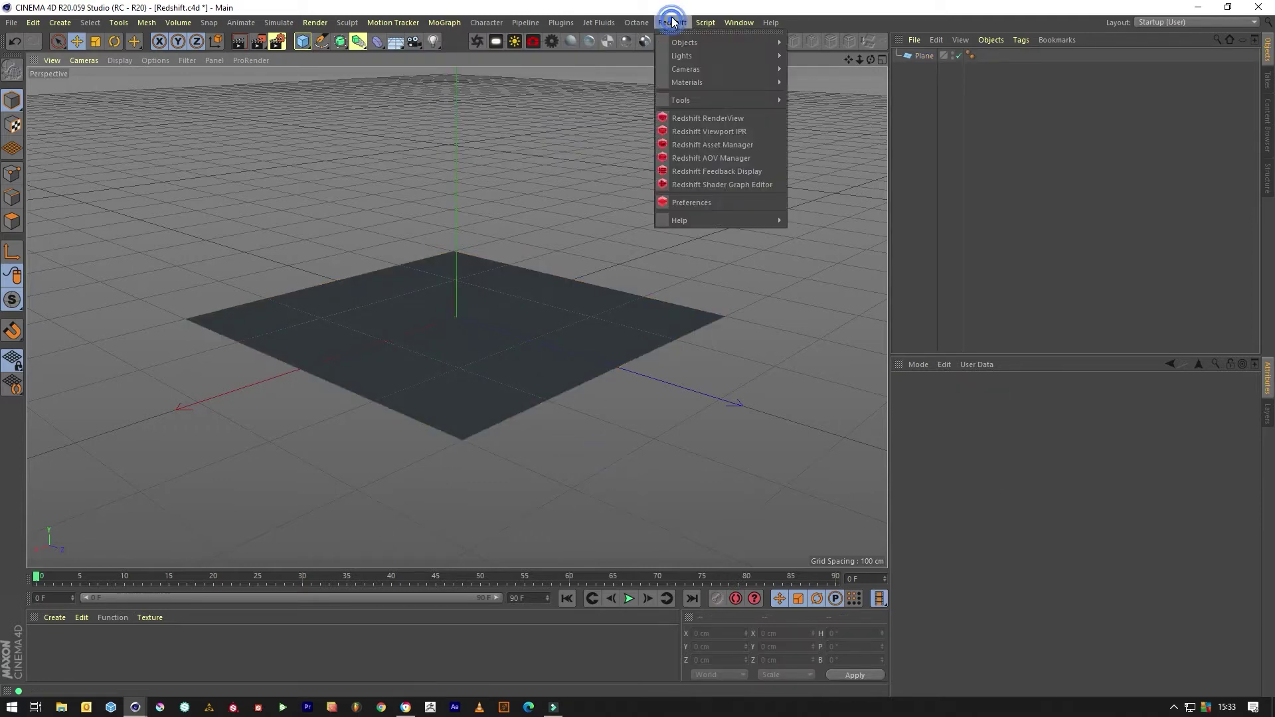
mouse_move(706, 82)
mouse_move(809, 82)
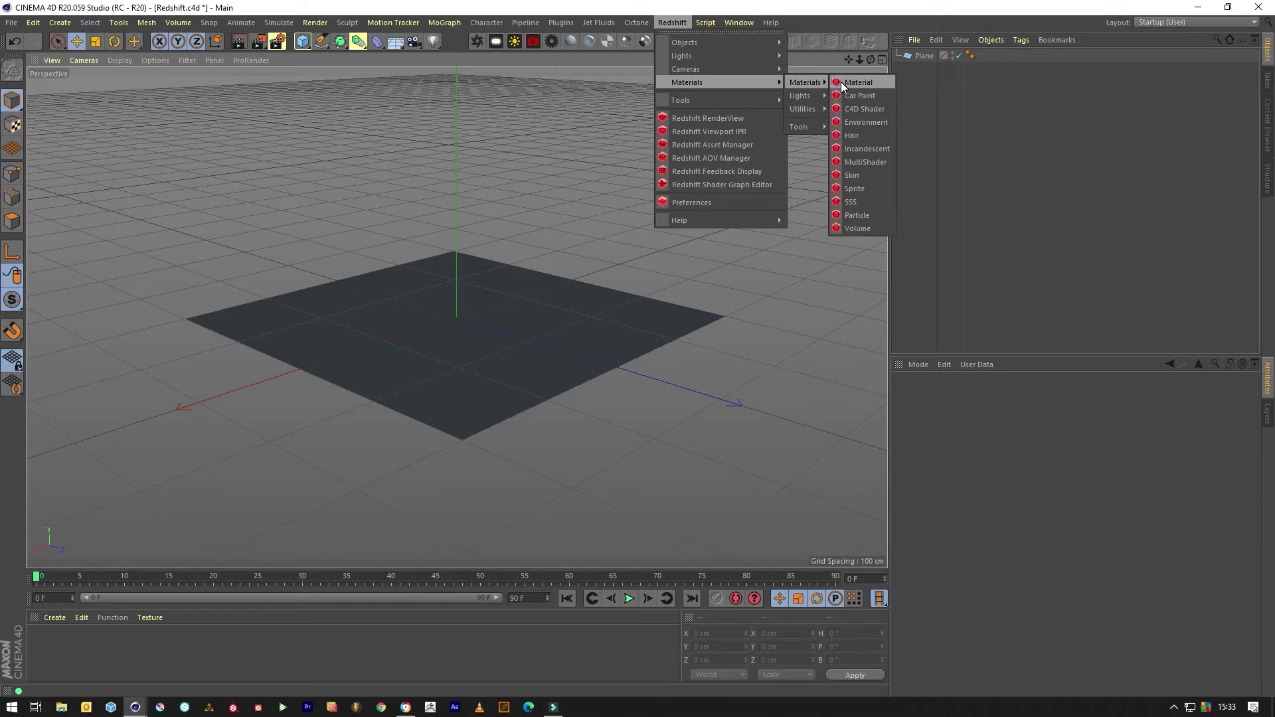
left_click(841, 81)
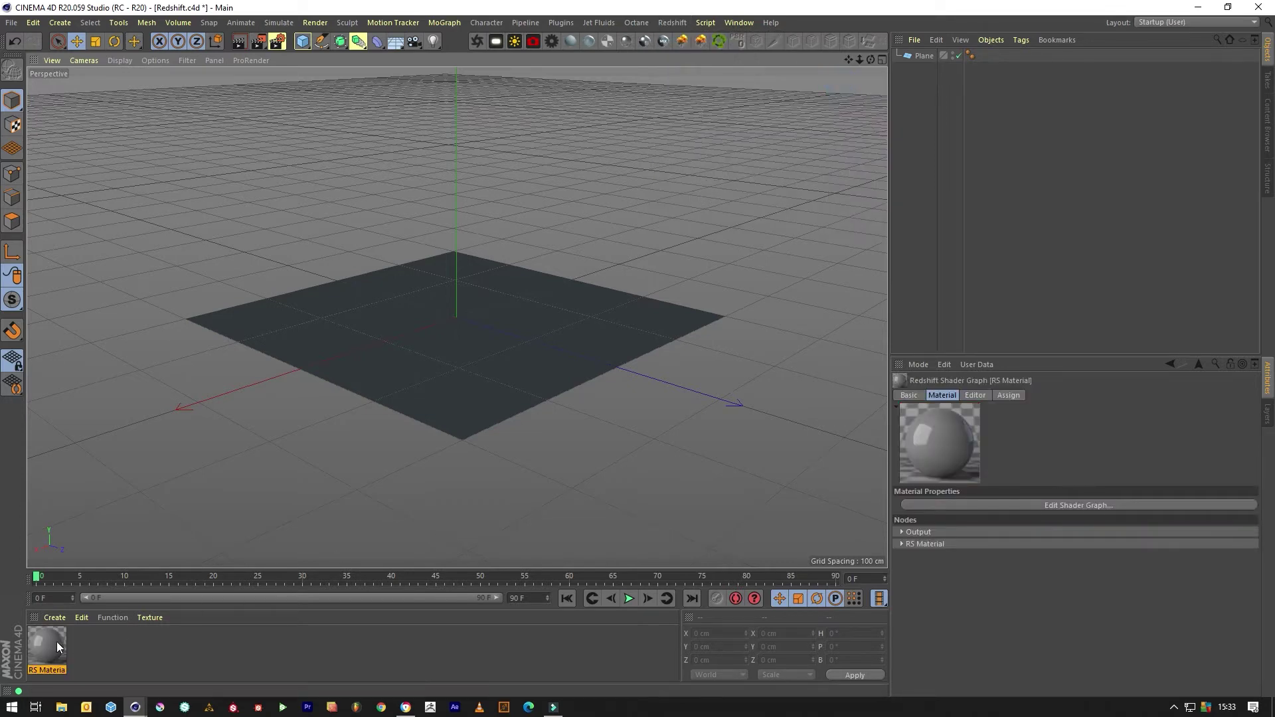
left_click_drag(54, 643, 421, 349)
left_click(677, 443)
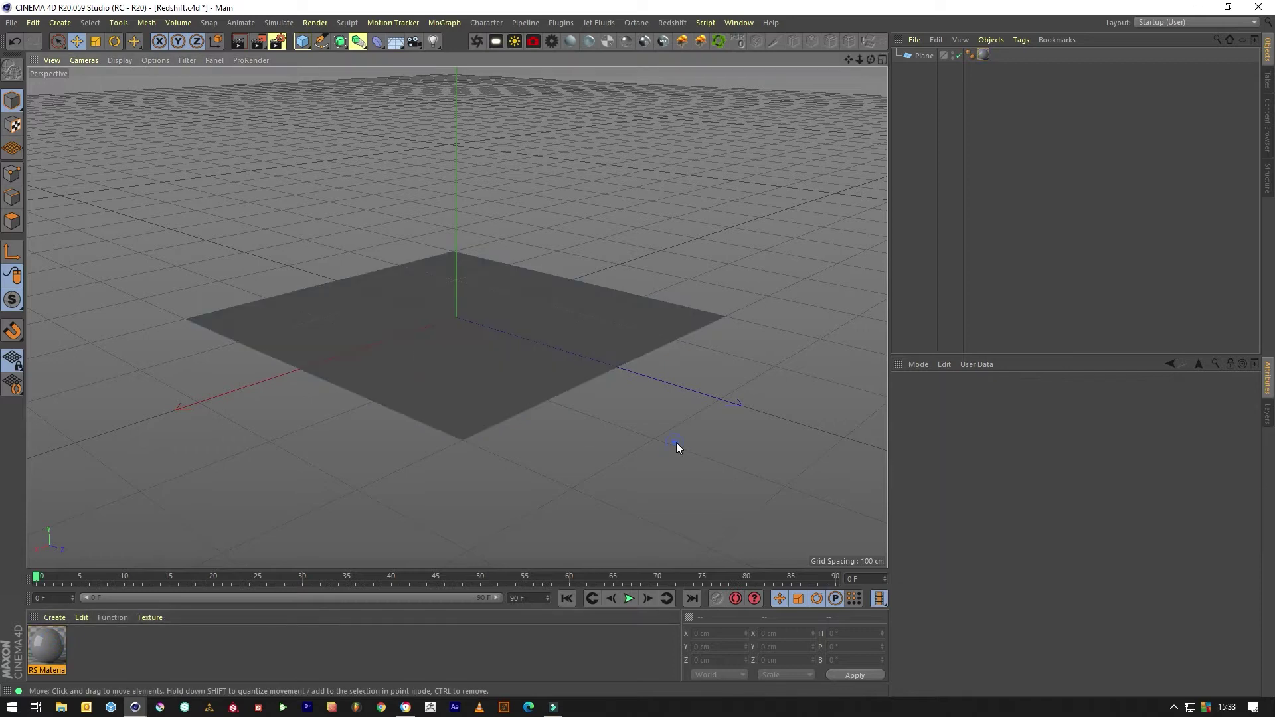
Add a Redshift dome light with Park_Open Field.hdr as its dome map, without copying the image to the project location.
left_click(672, 24)
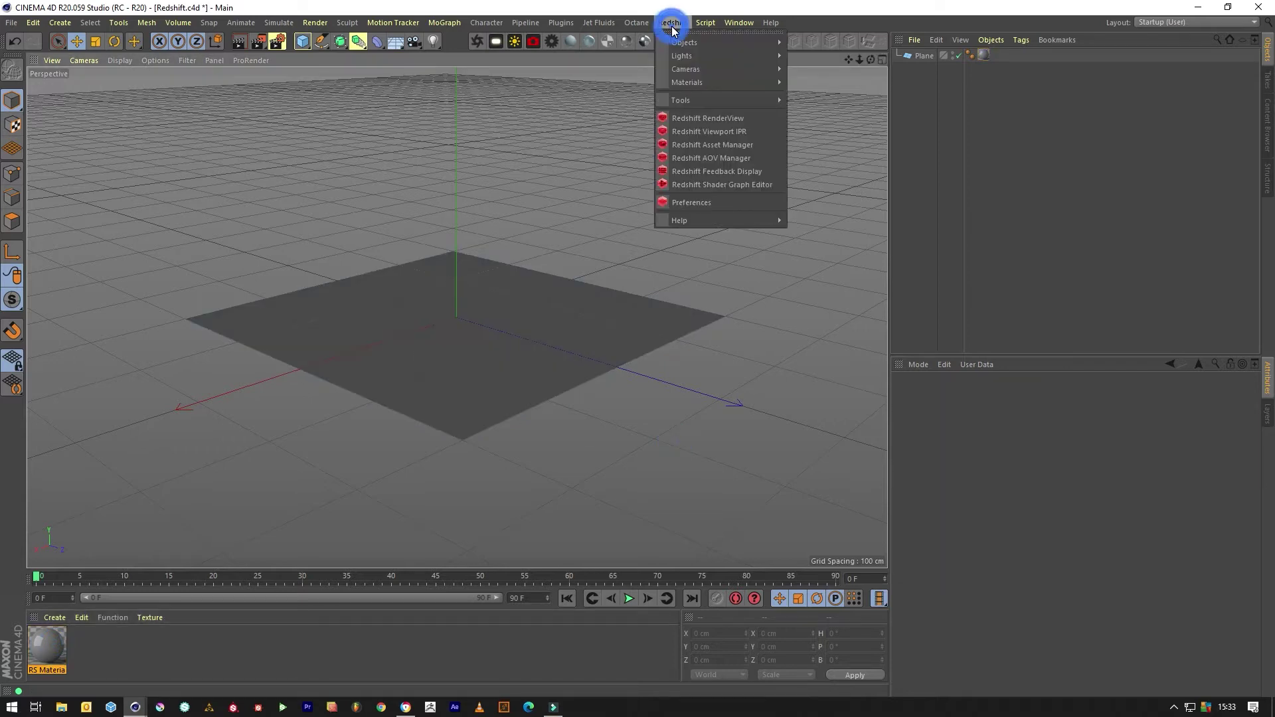
mouse_move(699, 58)
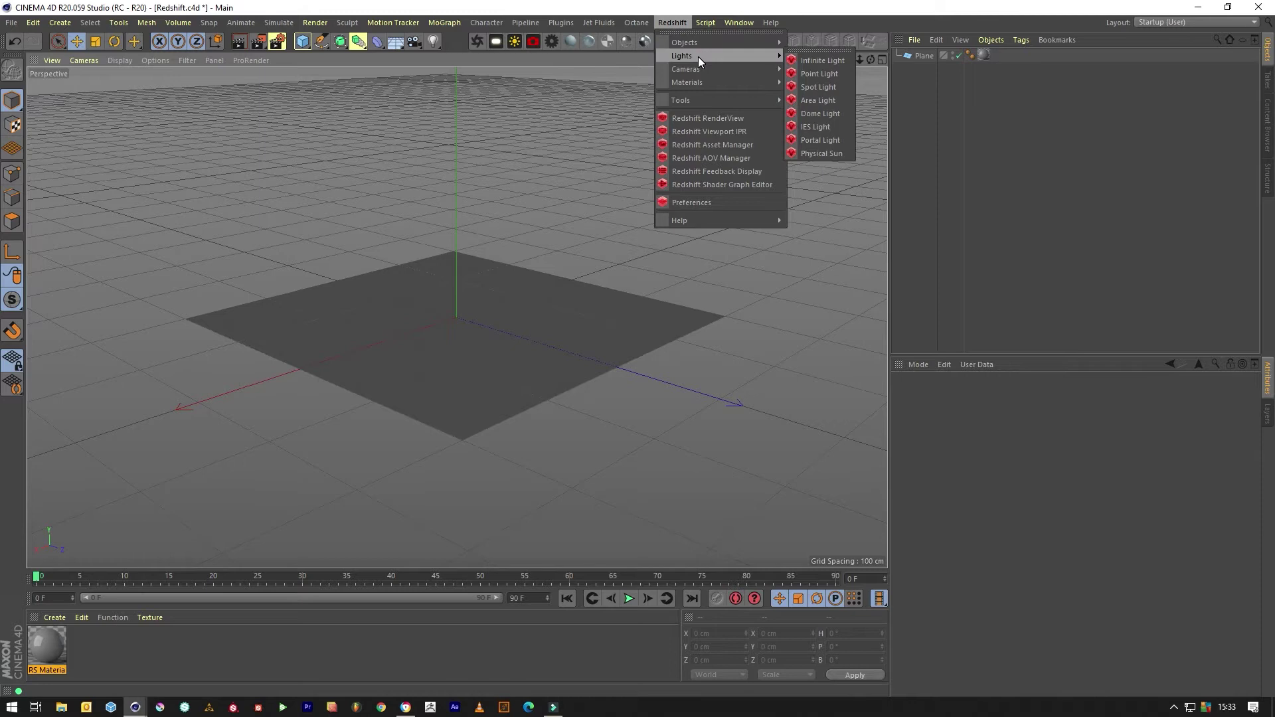
left_click(818, 113)
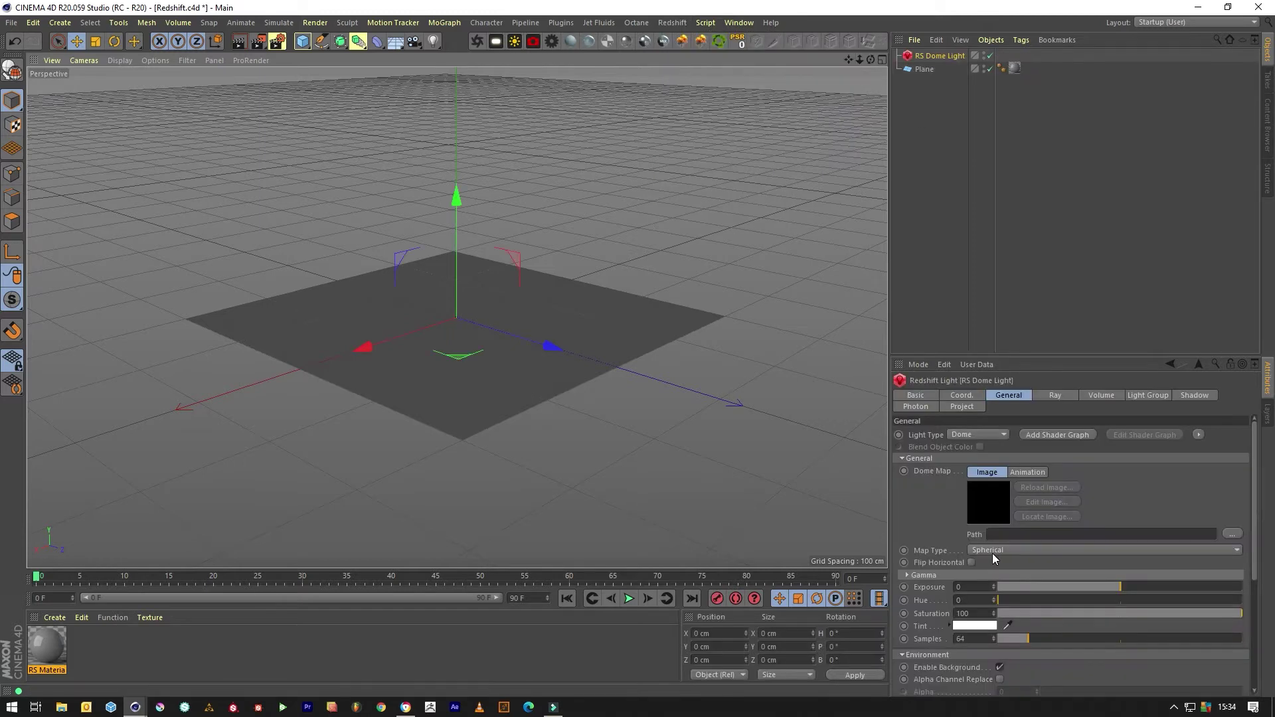
left_click(1233, 534)
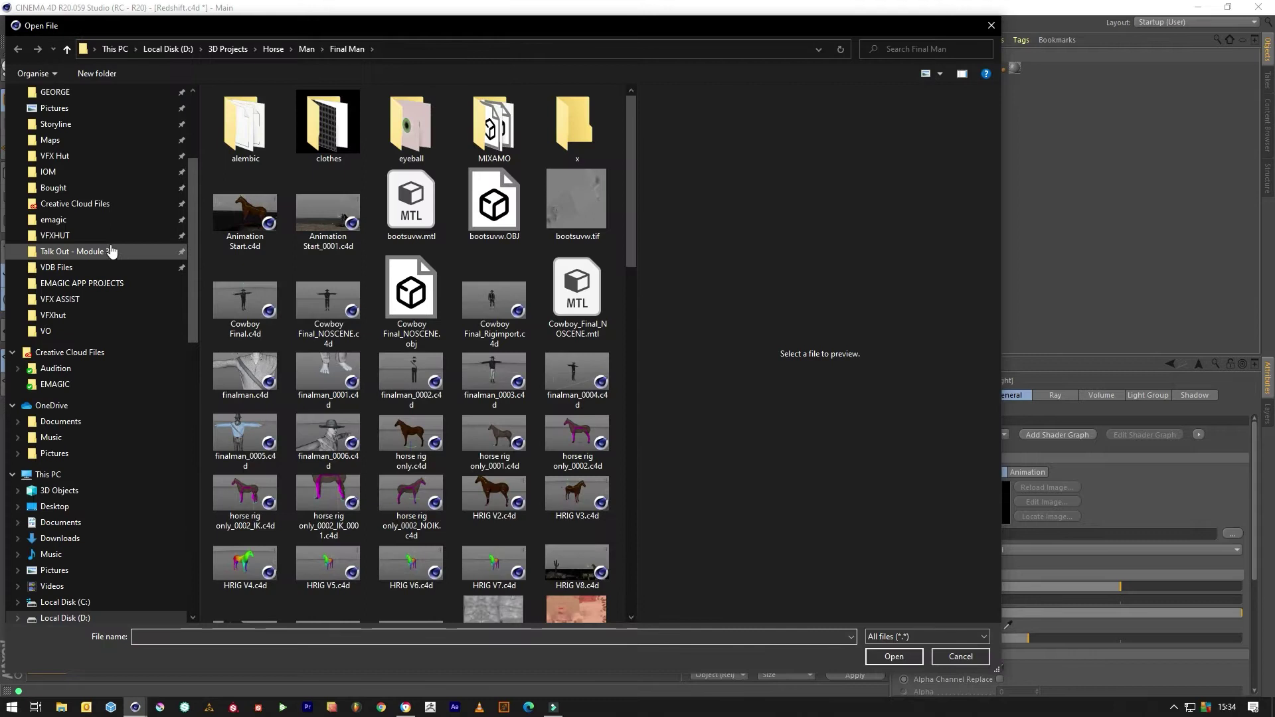
left_click(59, 144)
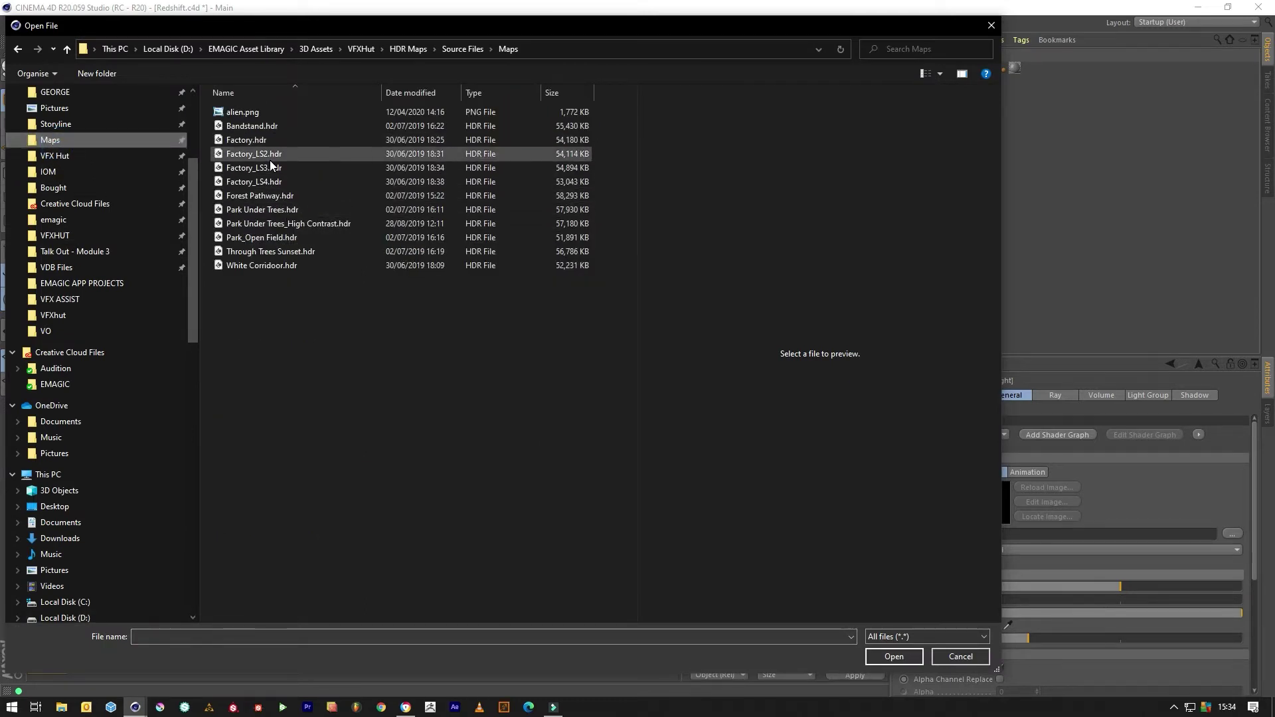
double_click(295, 242)
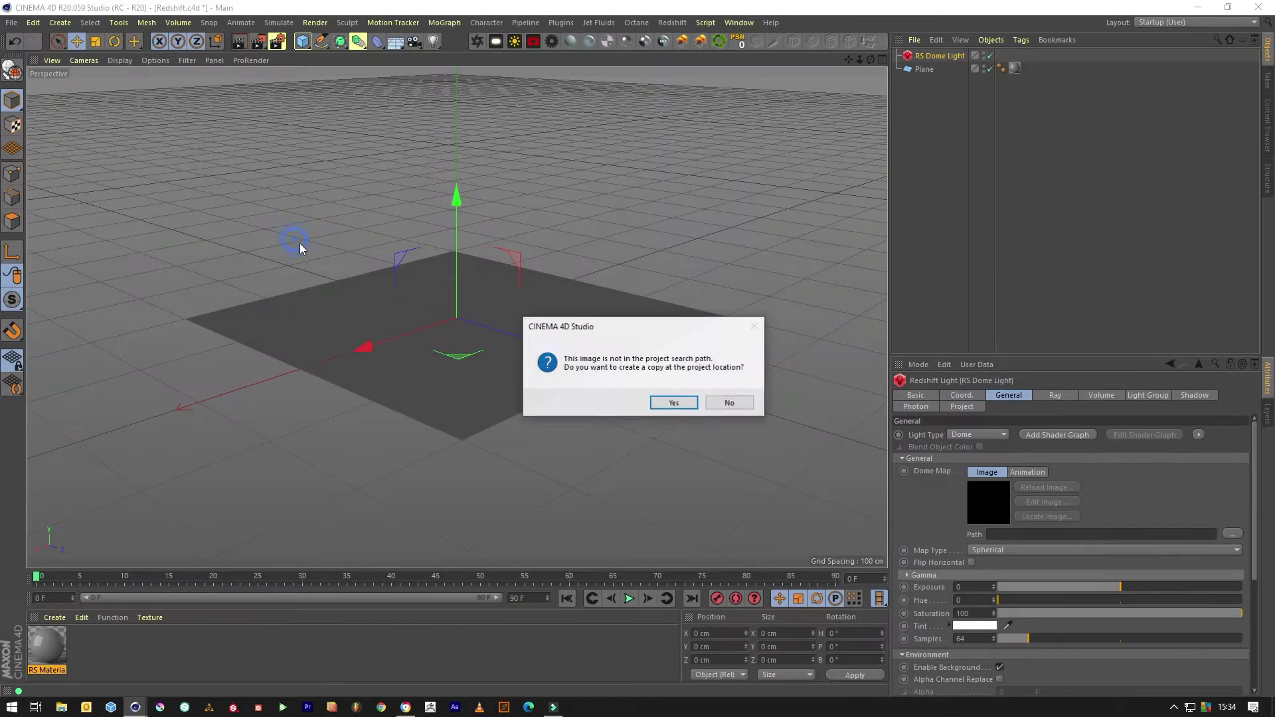
left_click(729, 404)
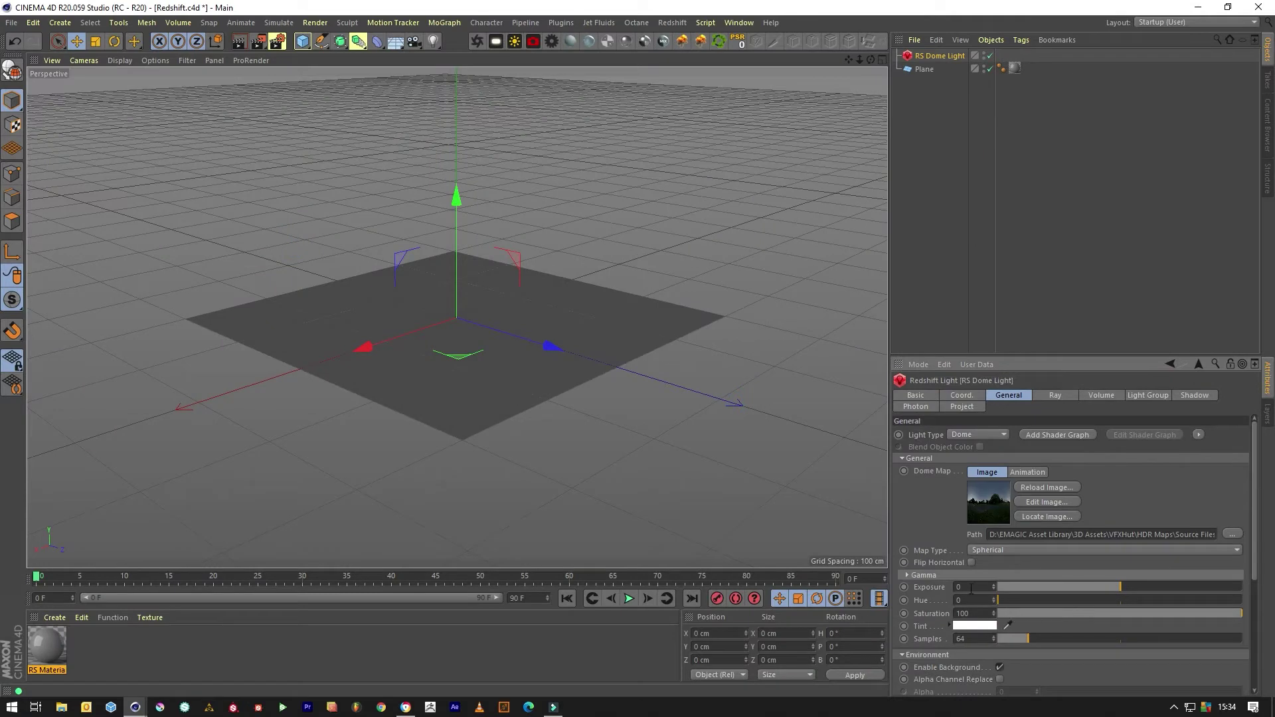
Start the live Redshift Viewport IPR render in the perspective view.
left_click(671, 22)
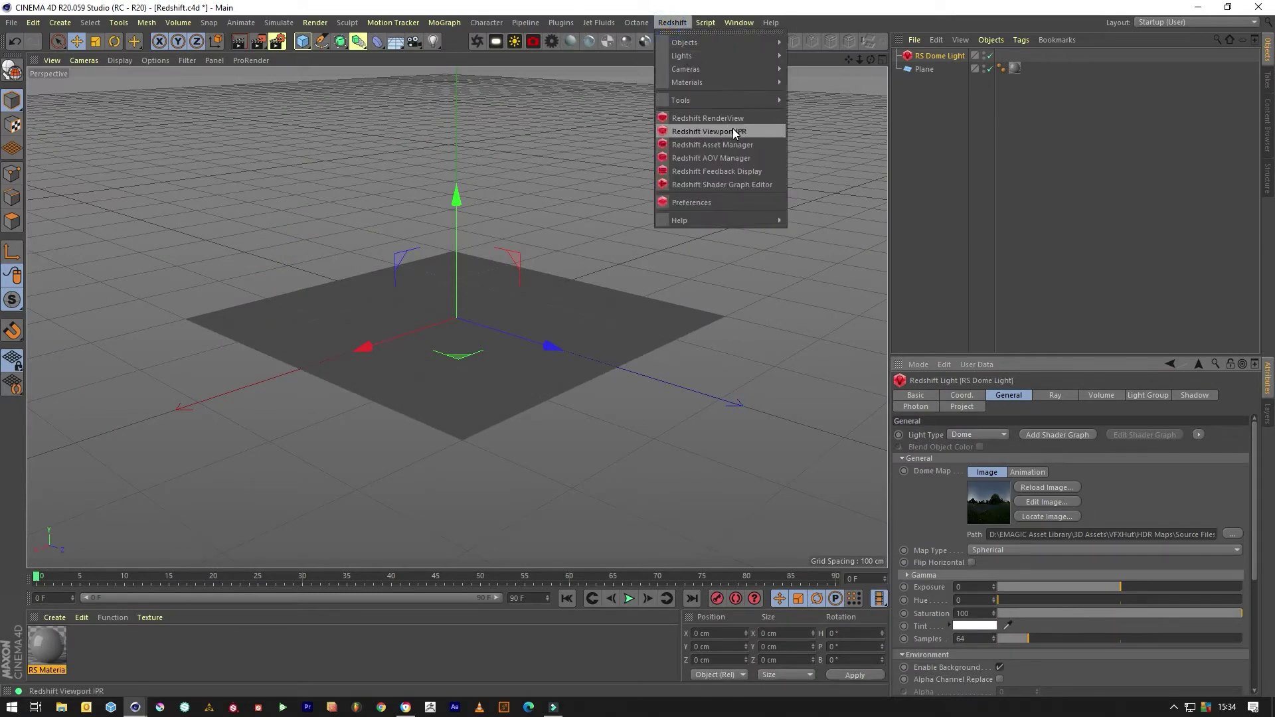
left_click(733, 131)
left_click(601, 142)
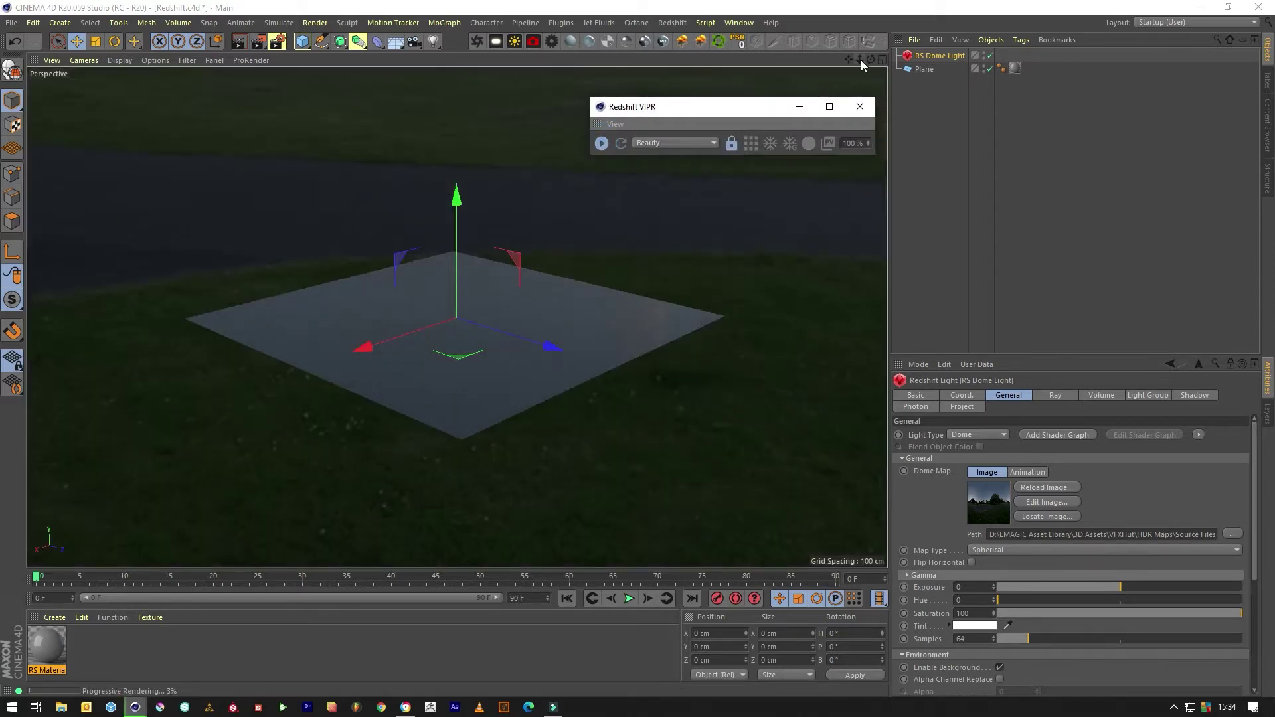
Set the dome light's exposure to 3 and deselect the light.
left_click(972, 587)
type("3")
key("Return")
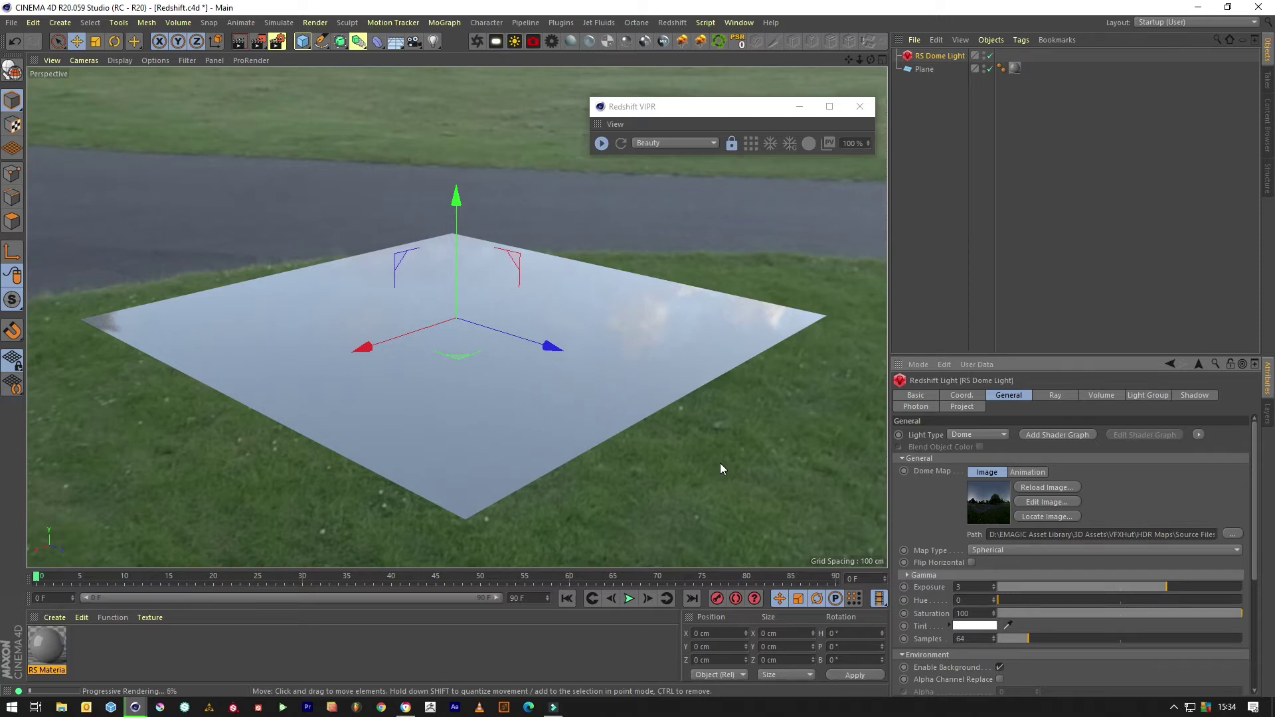
left_click(967, 202)
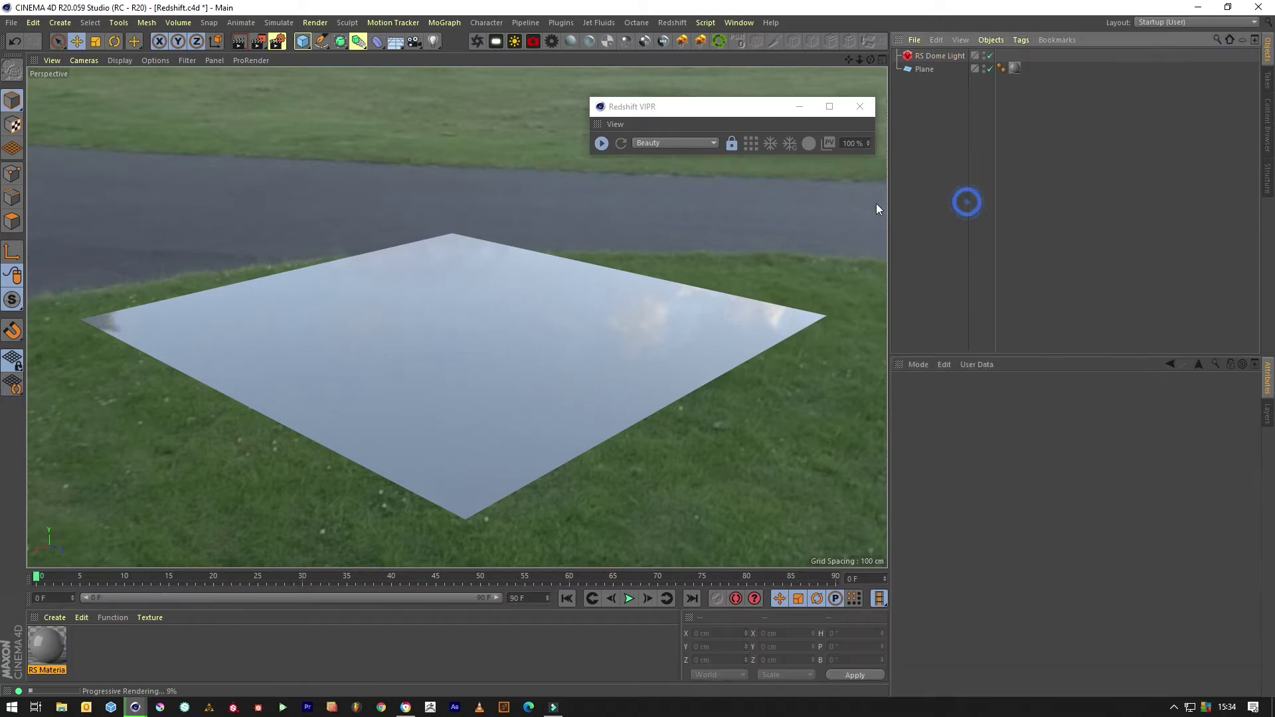
Minimize the Redshift VIPR window and save the scene as a new incremental version.
left_click(801, 108)
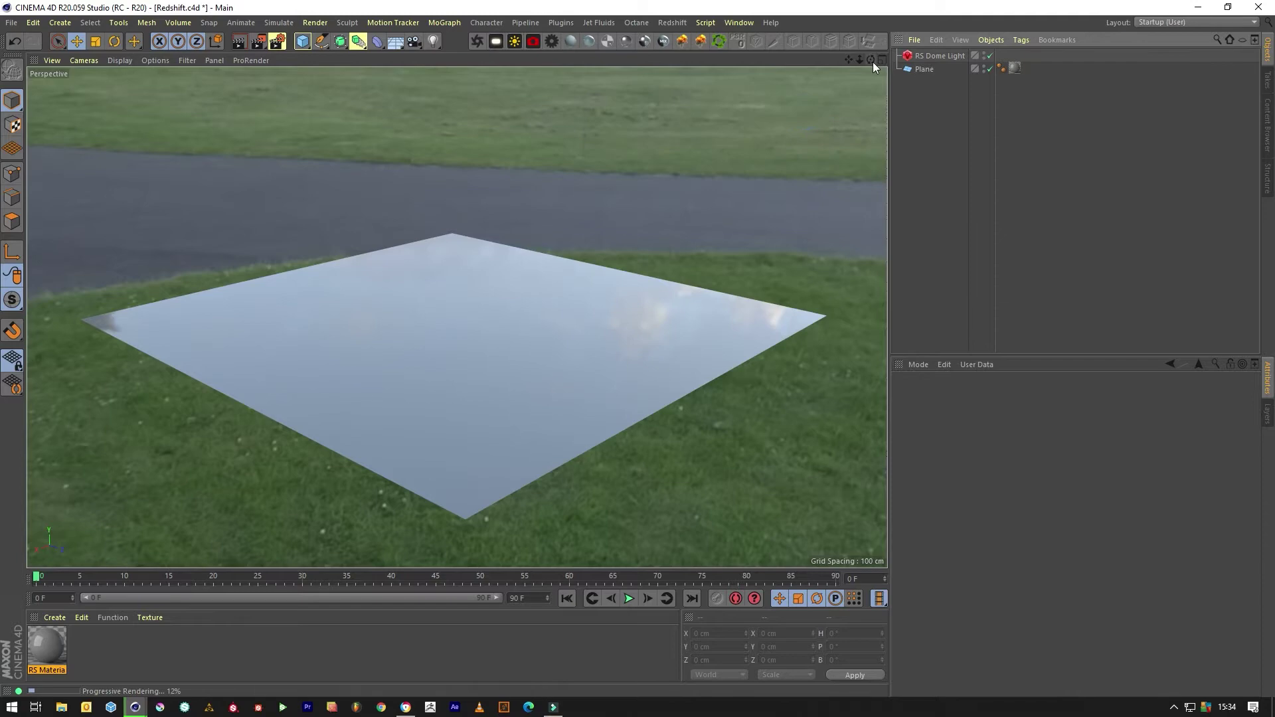
mouse_move(871, 60)
left_mouse_down()
mouse_move(830, 64)
mouse_move(870, 61)
left_mouse_up()
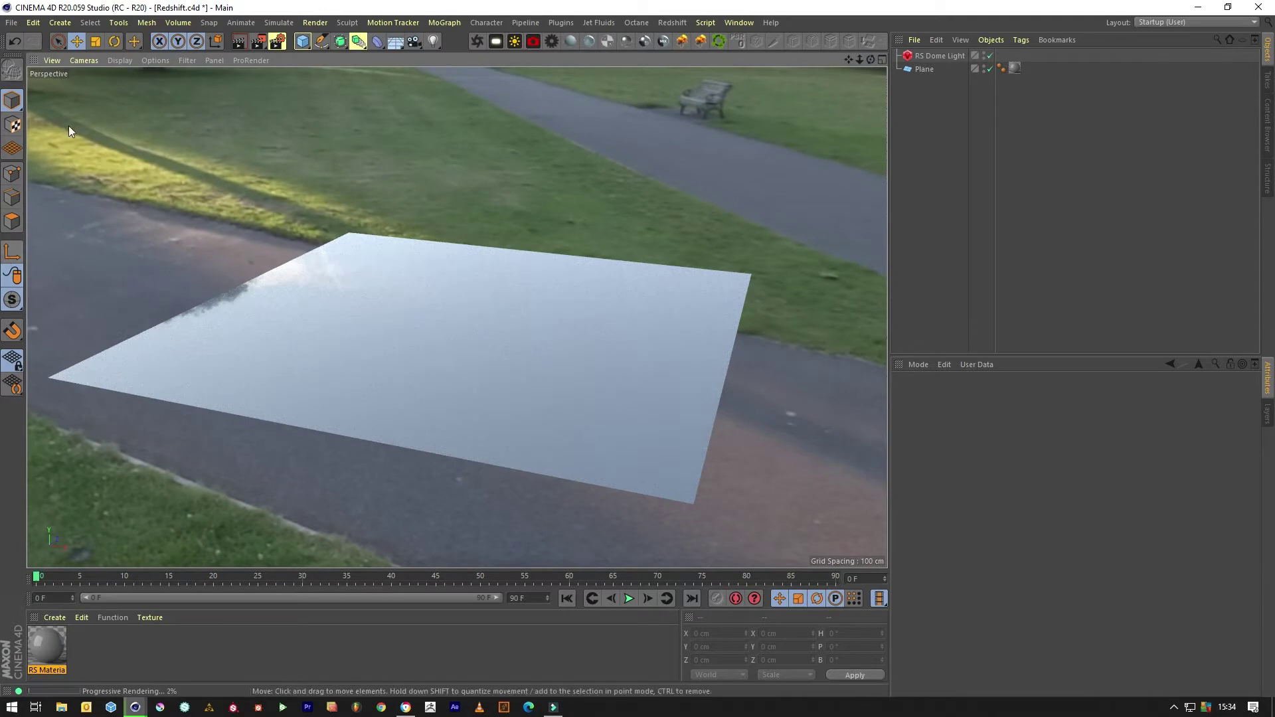
left_click(13, 23)
left_click(53, 158)
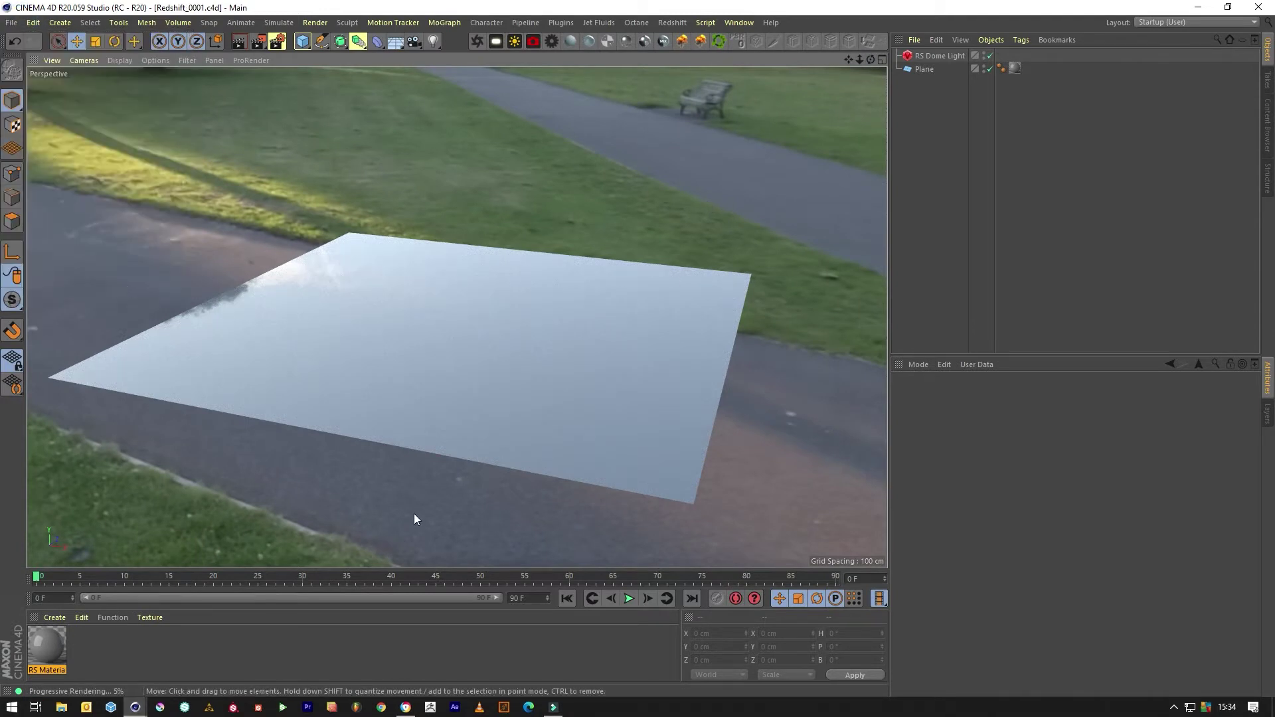
Bring the Caveman Cave Block Wall baseColor, roughness, normal and height textures into the RS Material's shader graph without copying them to the project.
double_click(53, 645)
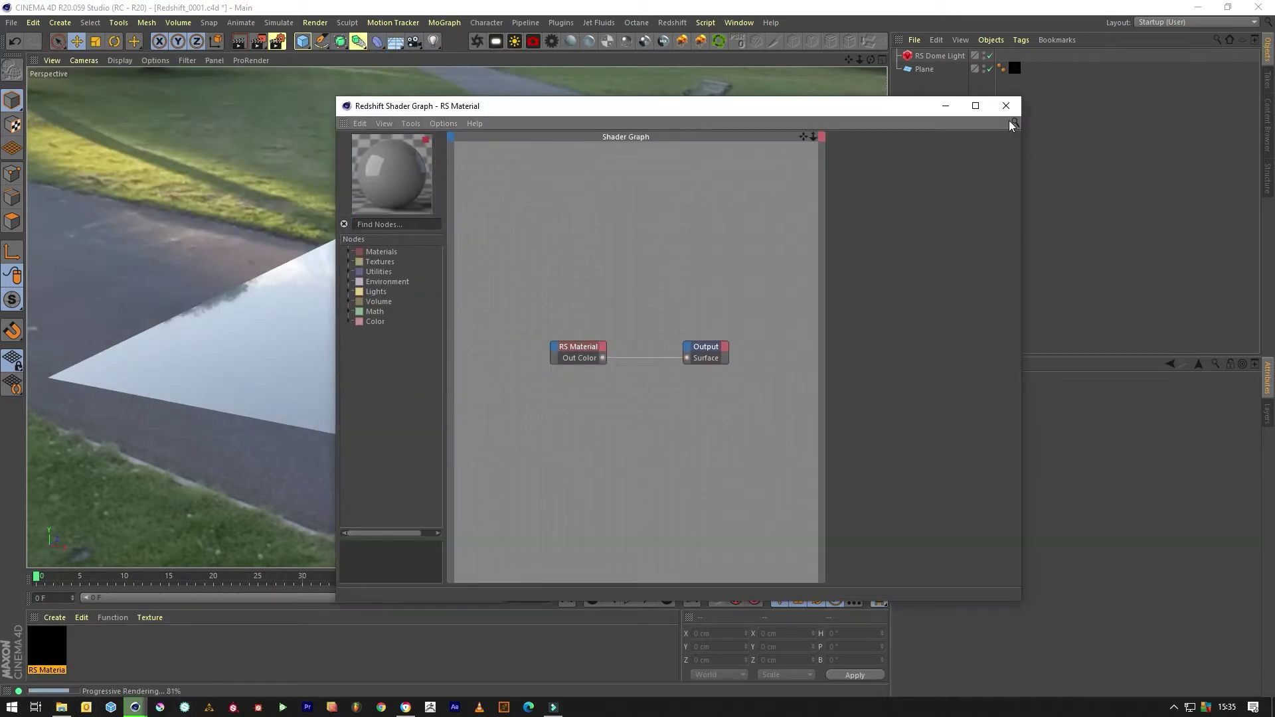
left_click(359, 263)
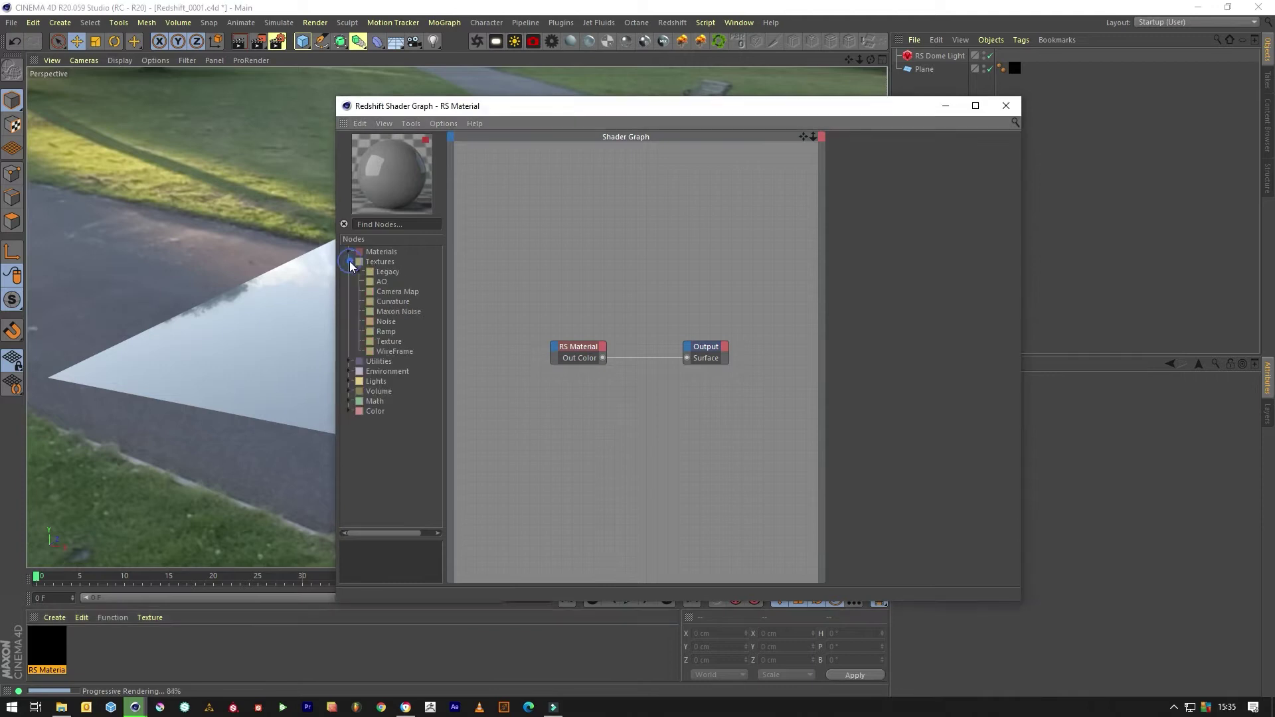
left_click(391, 342)
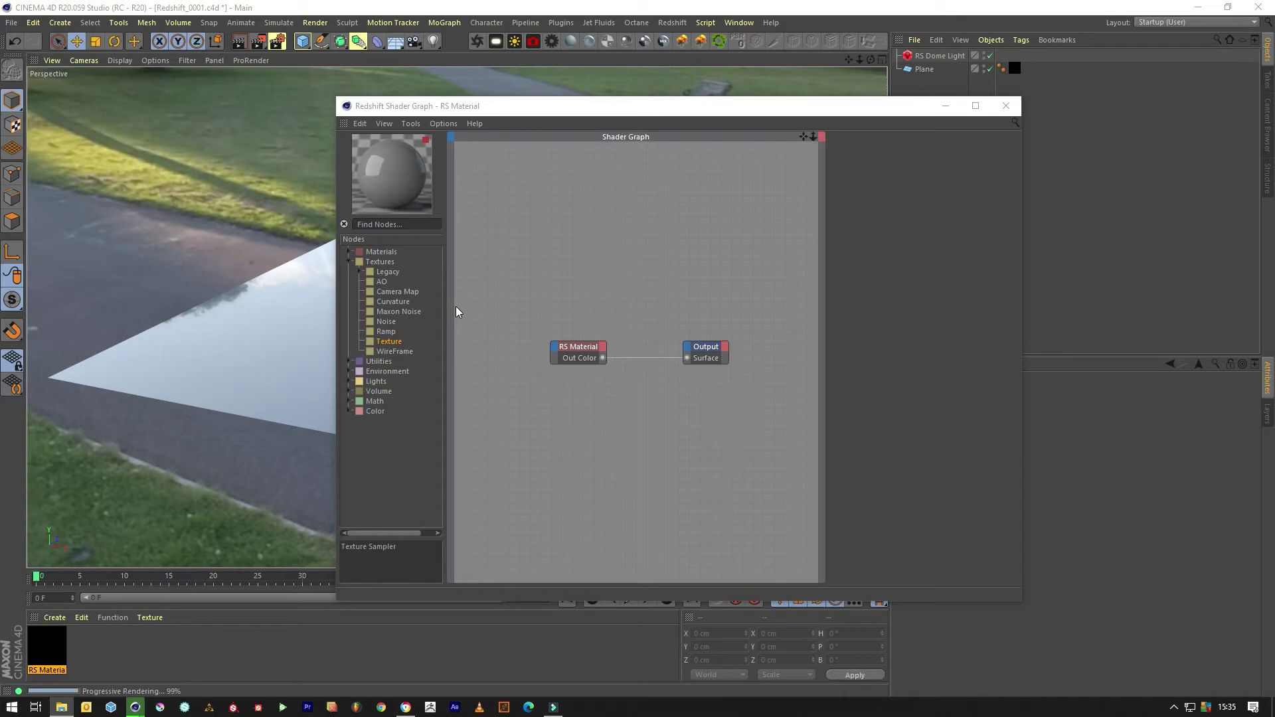
left_click_drag(450, 299, 512, 291)
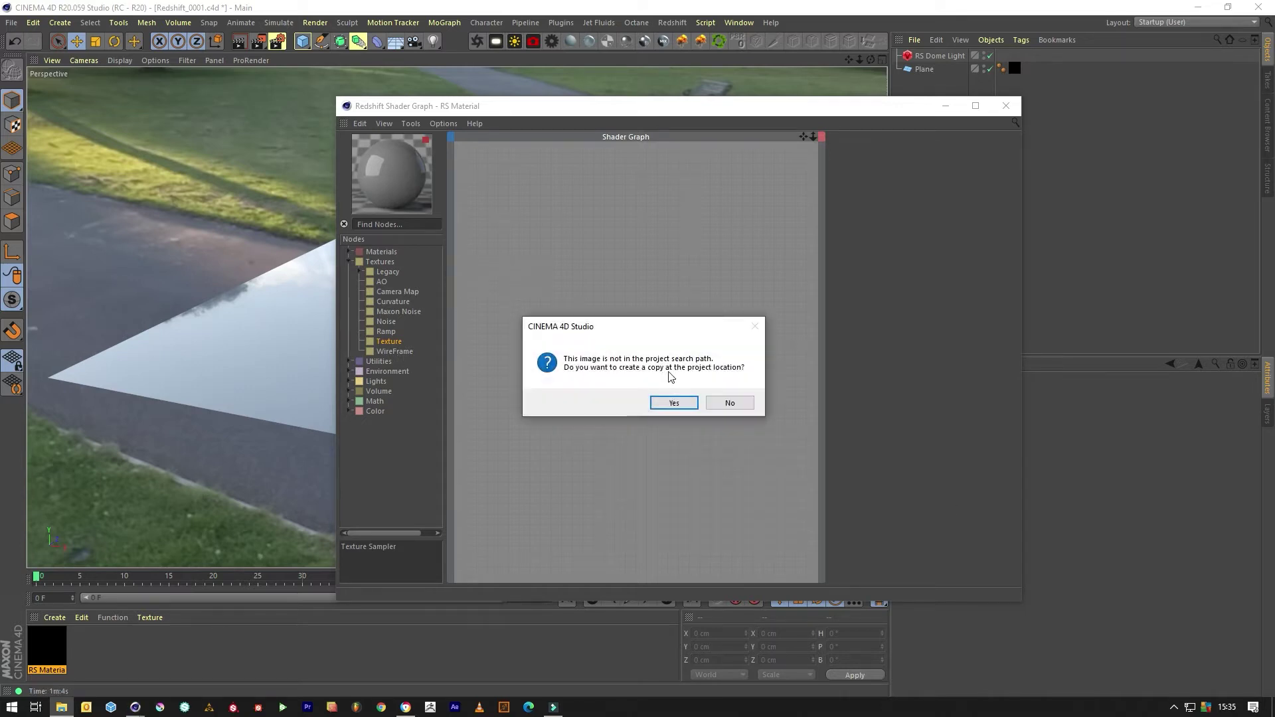
left_click(729, 402)
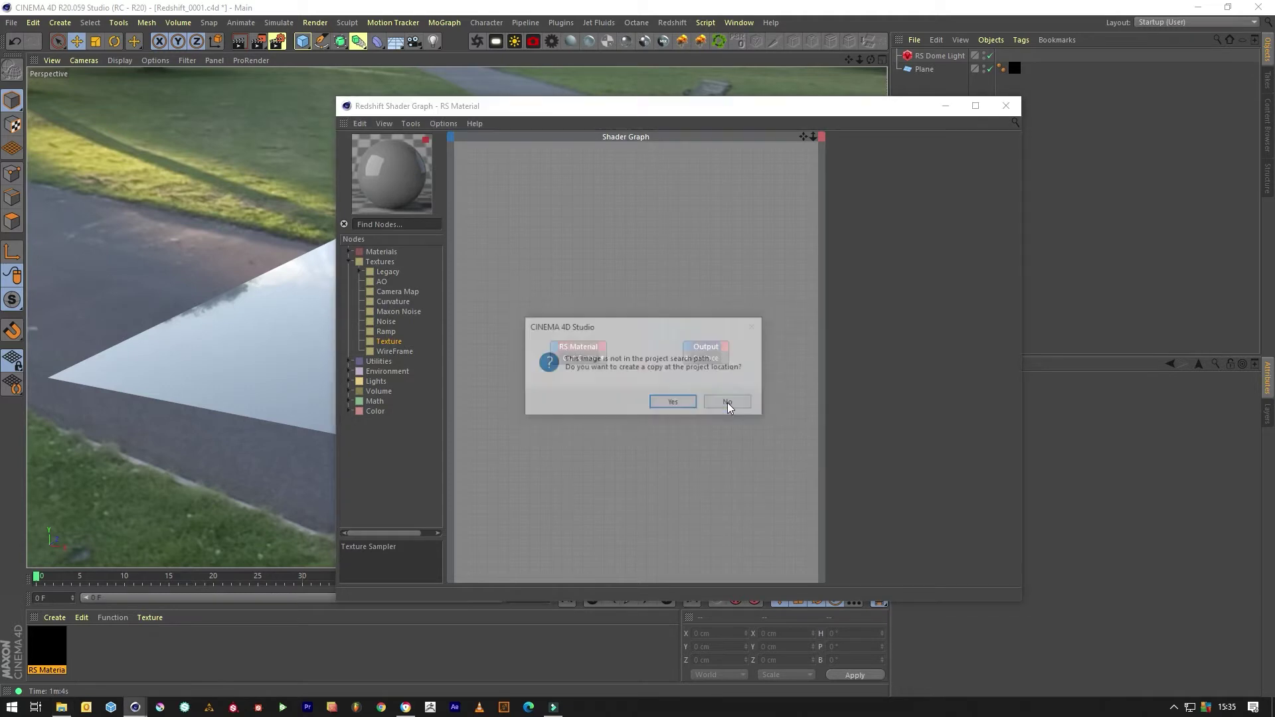
left_click(728, 403)
left_click(728, 403)
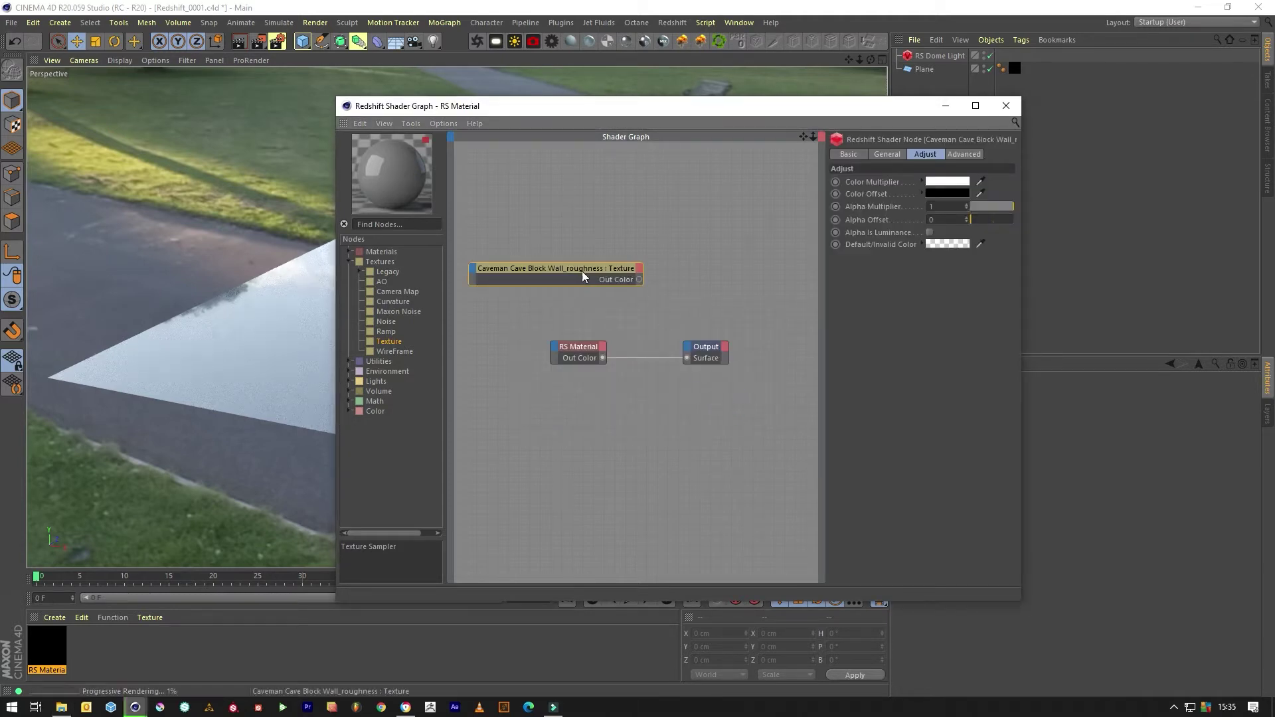
Spread out the stacked texture nodes, placing roughness, normal and height below the RS Material node and baseColor above and before it.
left_click_drag(582, 271, 559, 393)
scroll(778, 376, "down", 1)
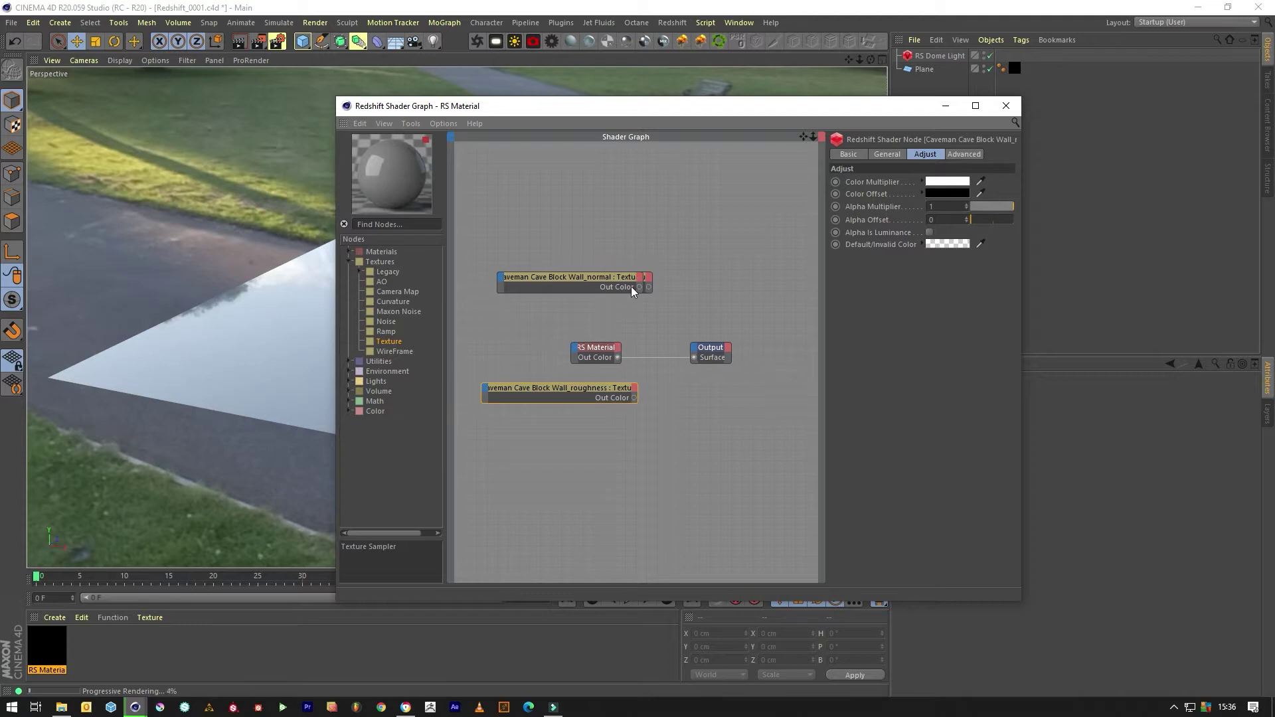
left_click_drag(631, 286, 587, 401)
left_click_drag(594, 272, 565, 484)
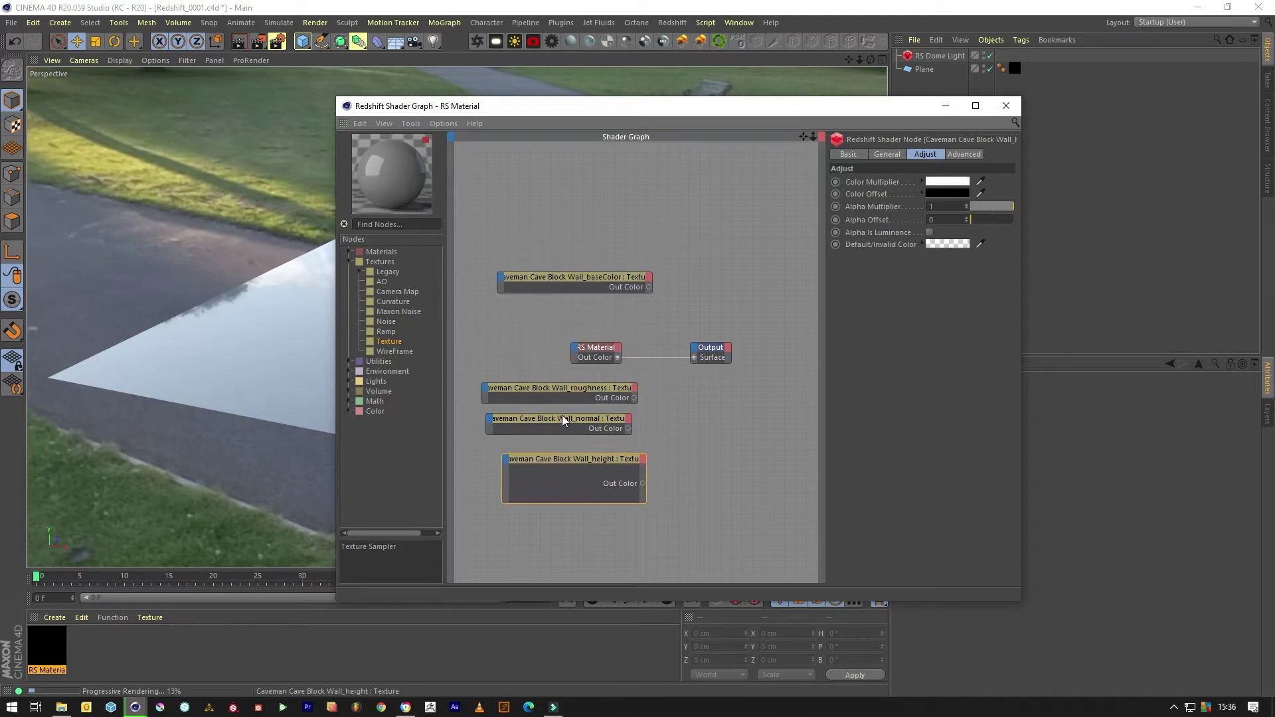
left_click_drag(605, 278, 541, 305)
scroll(738, 320, "down", 1)
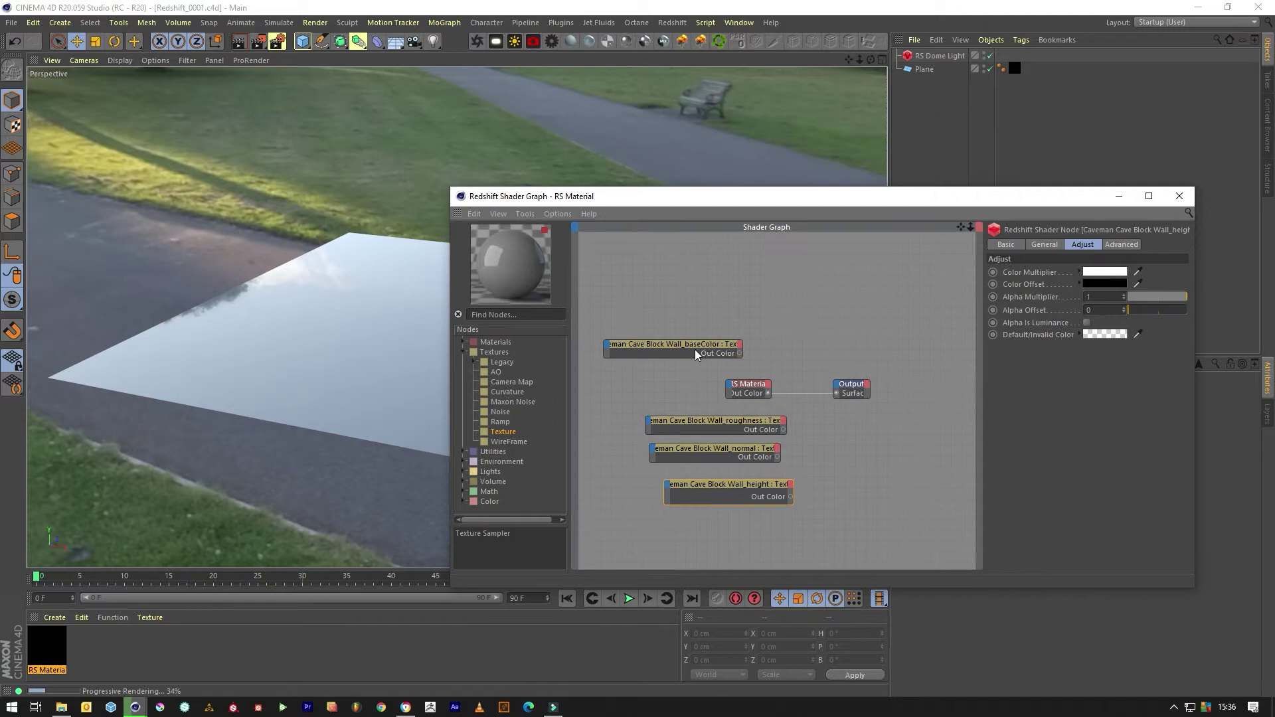
Connect the baseColor texture's Out Color to the RS Material's Diffuse Color and move the texture node clear of the material node.
left_click(695, 350)
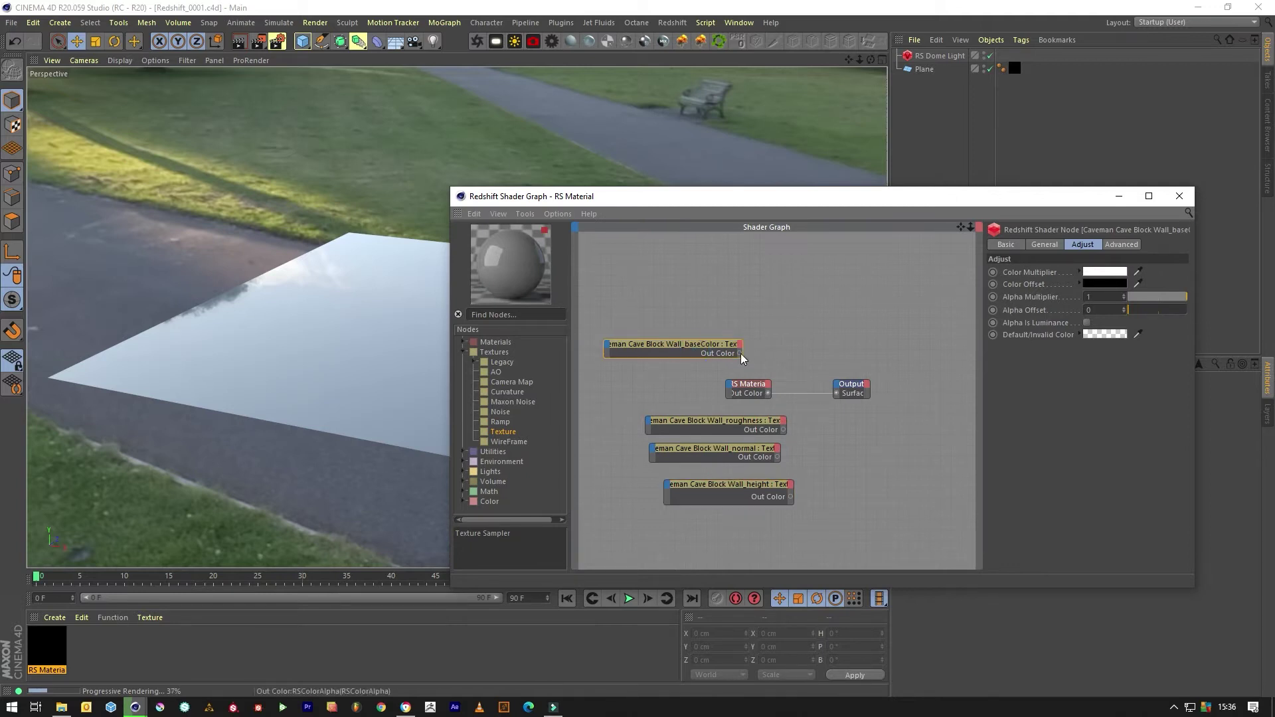
left_click_drag(740, 354, 742, 395)
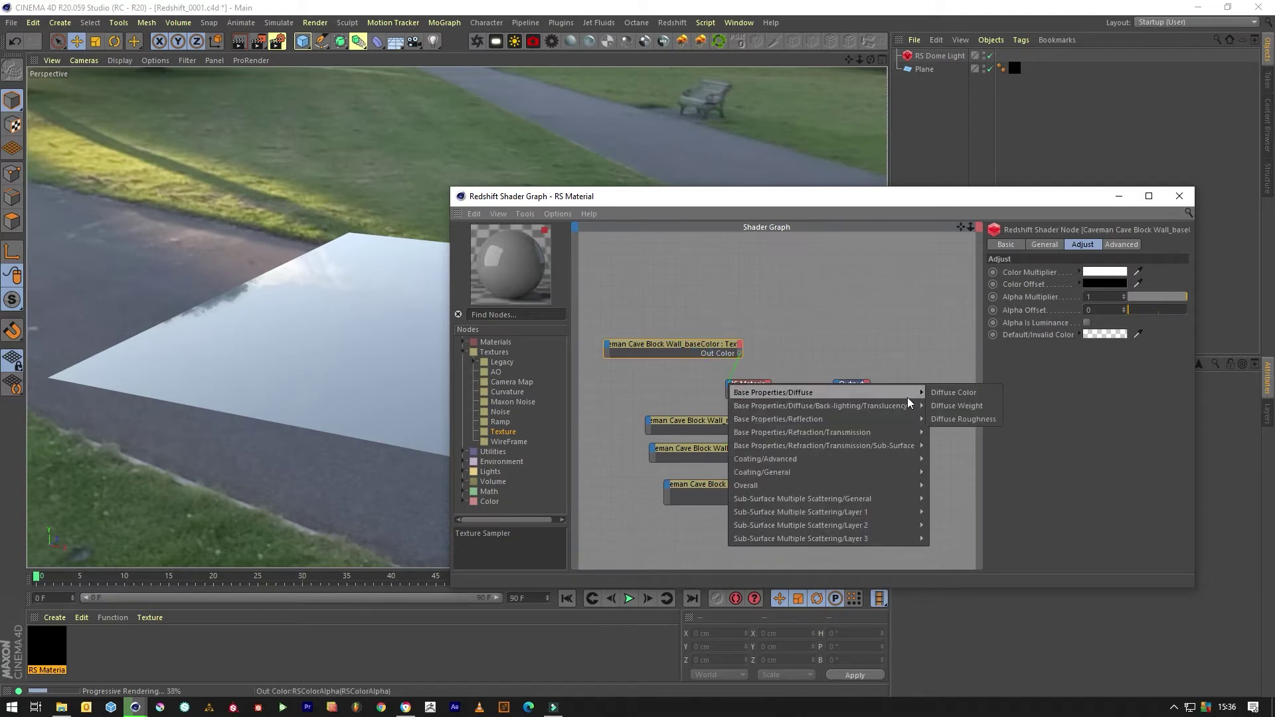
left_click(931, 391)
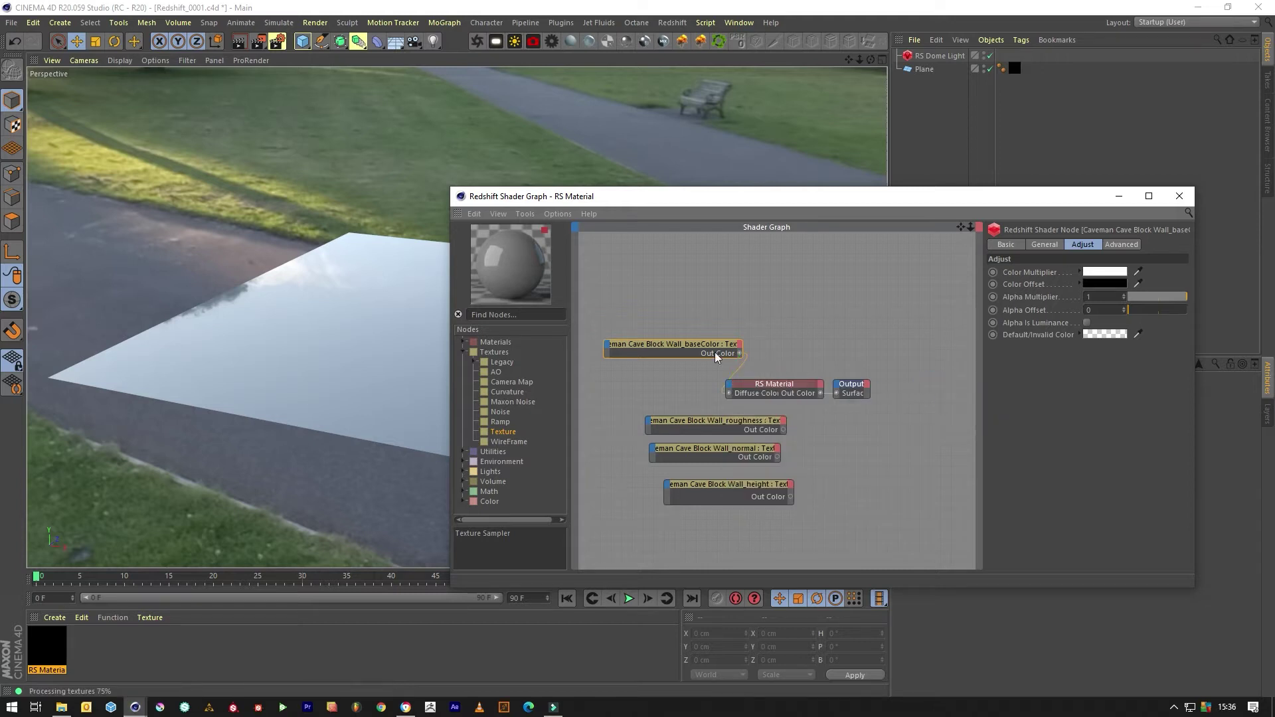
left_click_drag(692, 349, 659, 329)
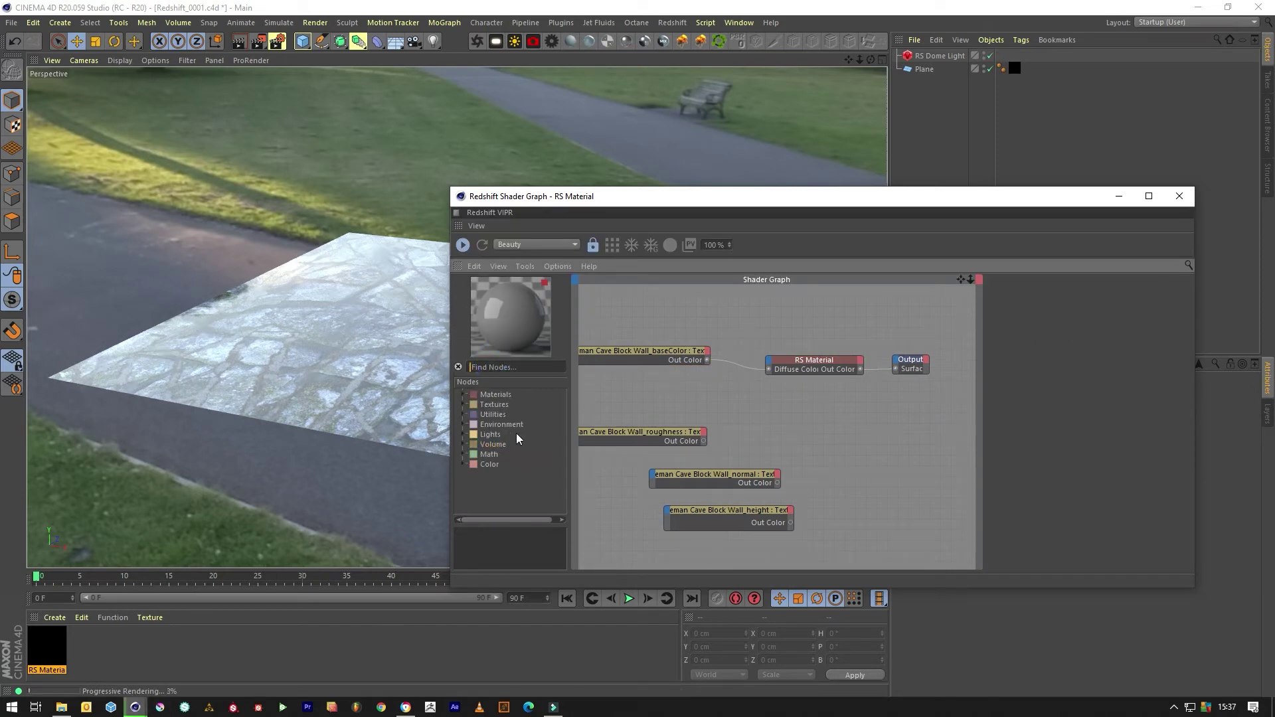
Add an RS Color Correct node below the RS Material node and position the roughness texture node in front of it.
type("color")
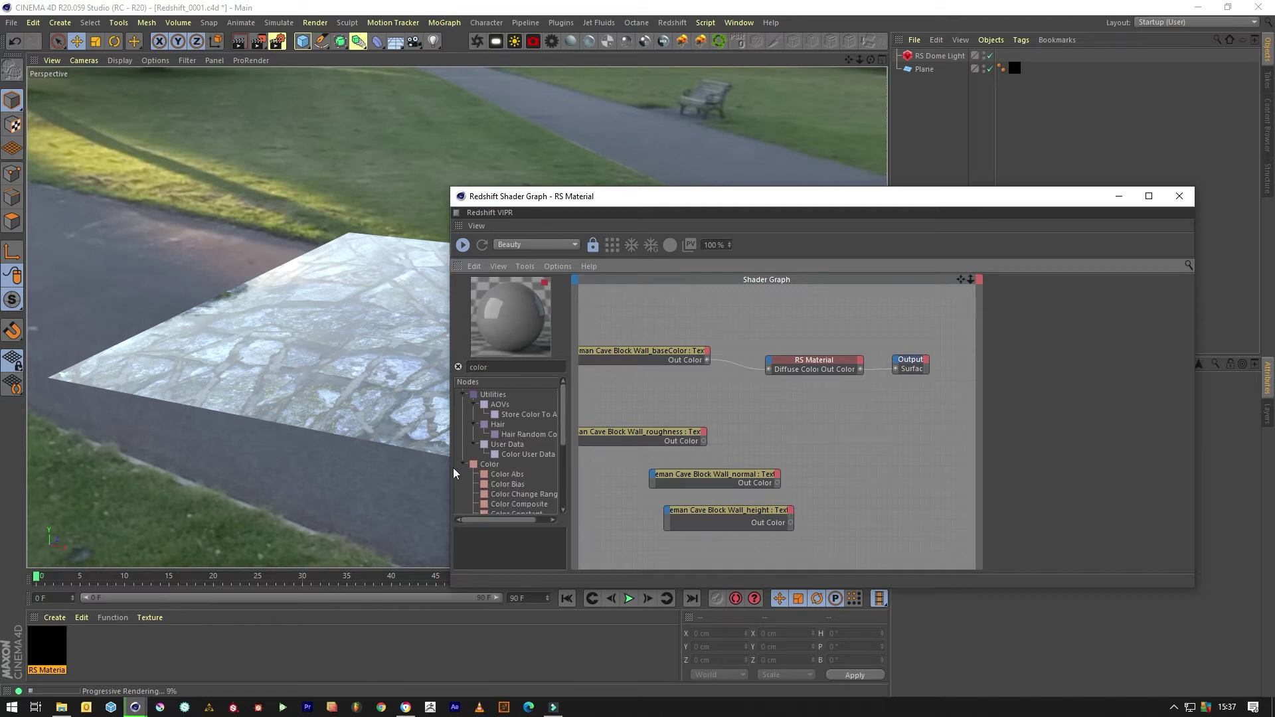
scroll(518, 438, "down", 4)
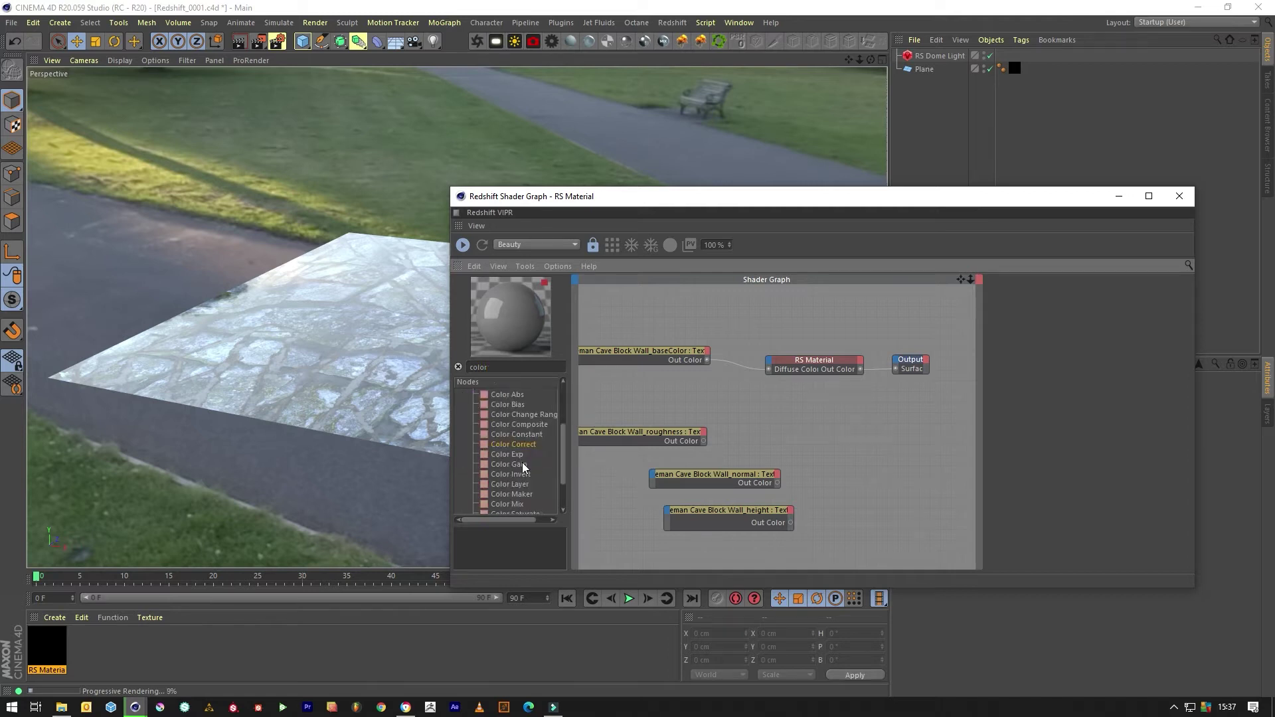
left_click_drag(509, 400, 739, 401)
left_click_drag(655, 433, 623, 420)
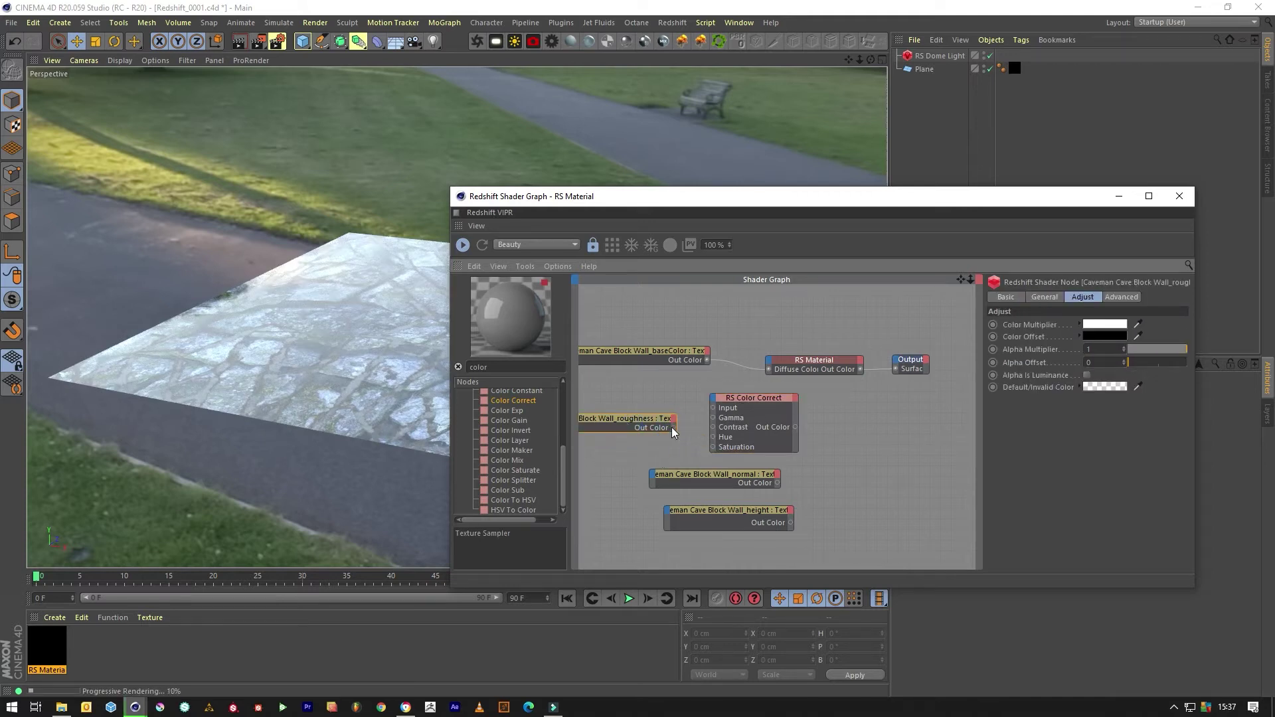
Connect the roughness texture to the RS Color Correct Input, and its Out Color to the RS Material's Refl Roughness.
left_click_drag(674, 427, 714, 408)
left_click_drag(796, 427, 769, 369)
mouse_move(863, 394)
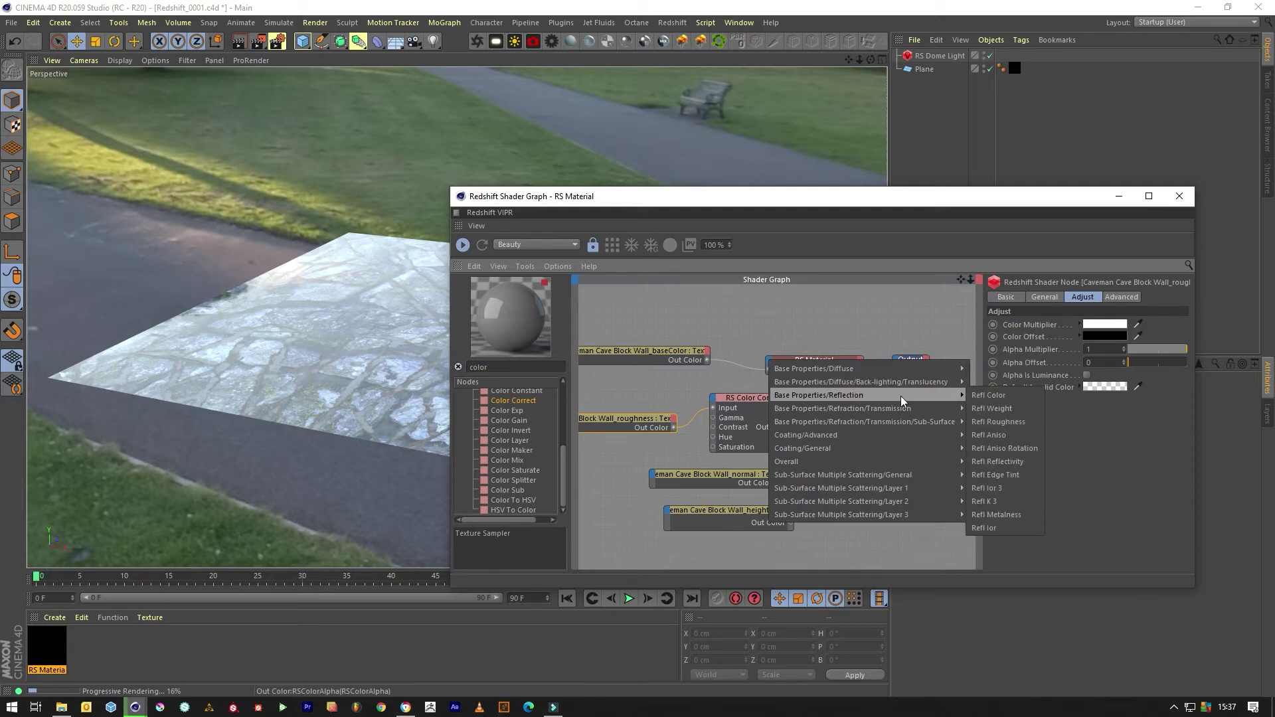
left_click(1010, 422)
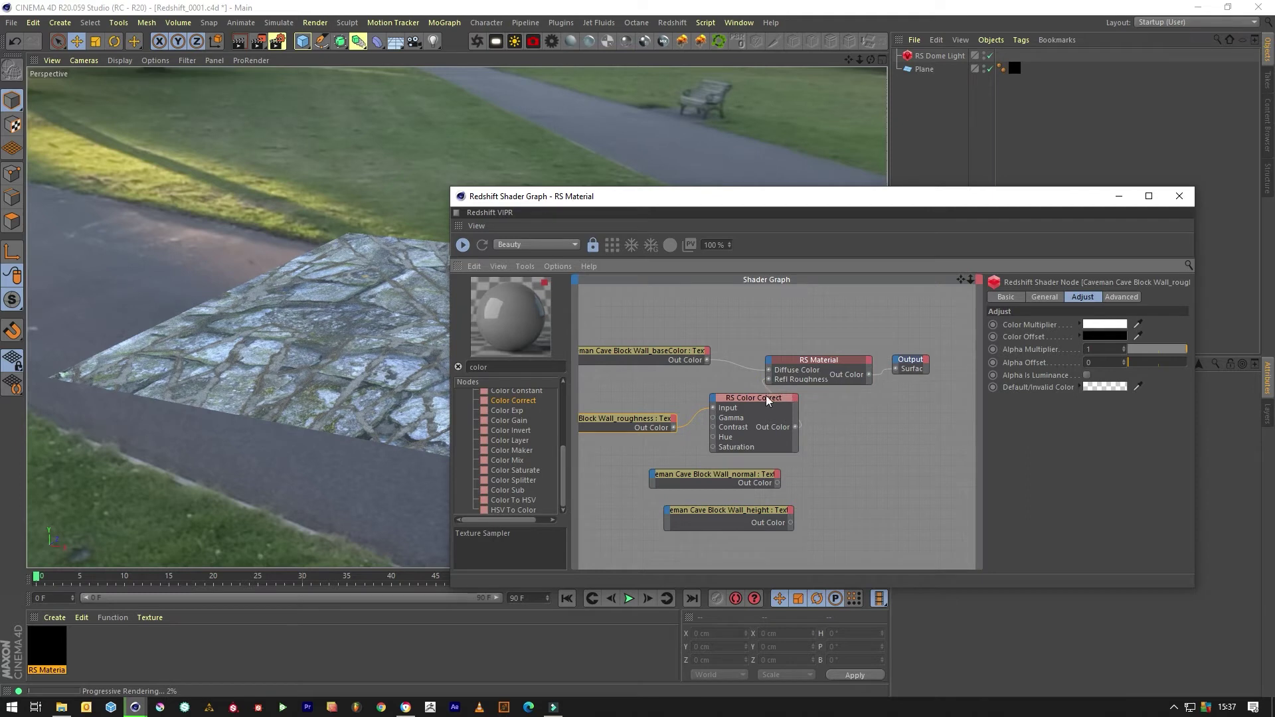
Tidy the graph by spacing the roughness texture and RS Color Correct nodes away from the RS Material and Output nodes.
left_click_drag(766, 398, 728, 388)
left_click_drag(651, 423, 616, 413)
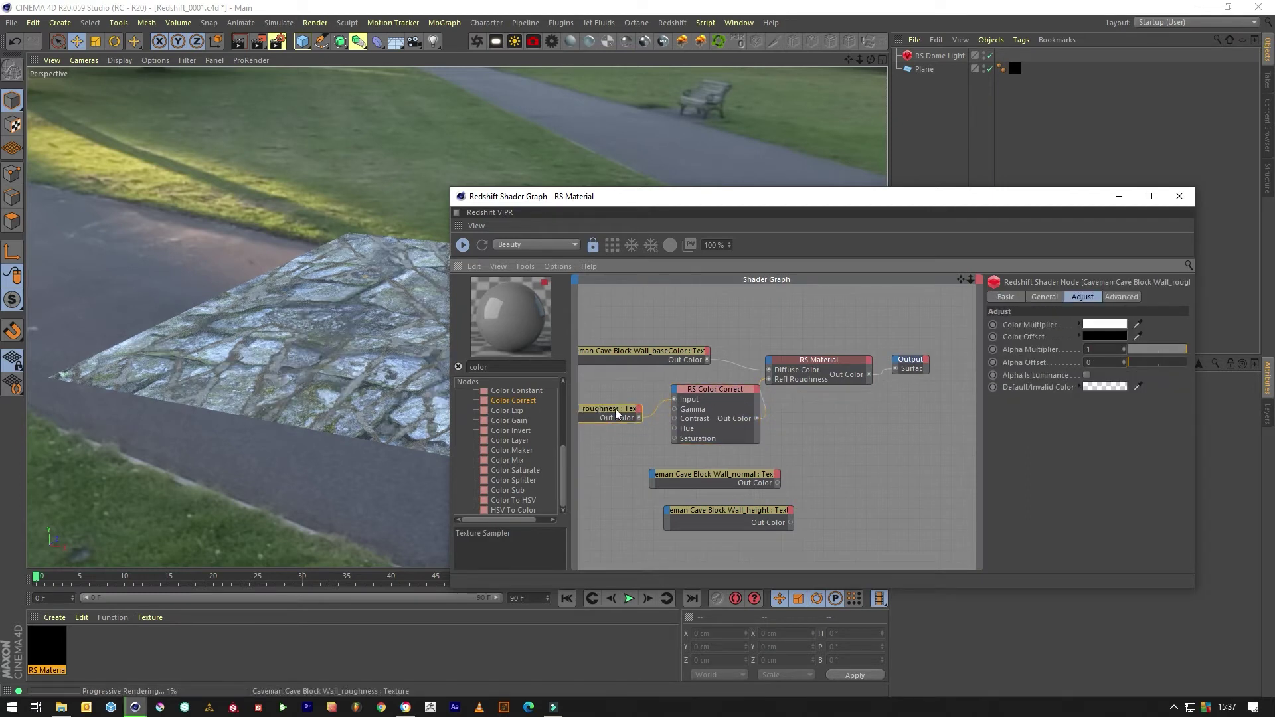
left_click_drag(939, 339, 849, 368)
left_click(831, 413)
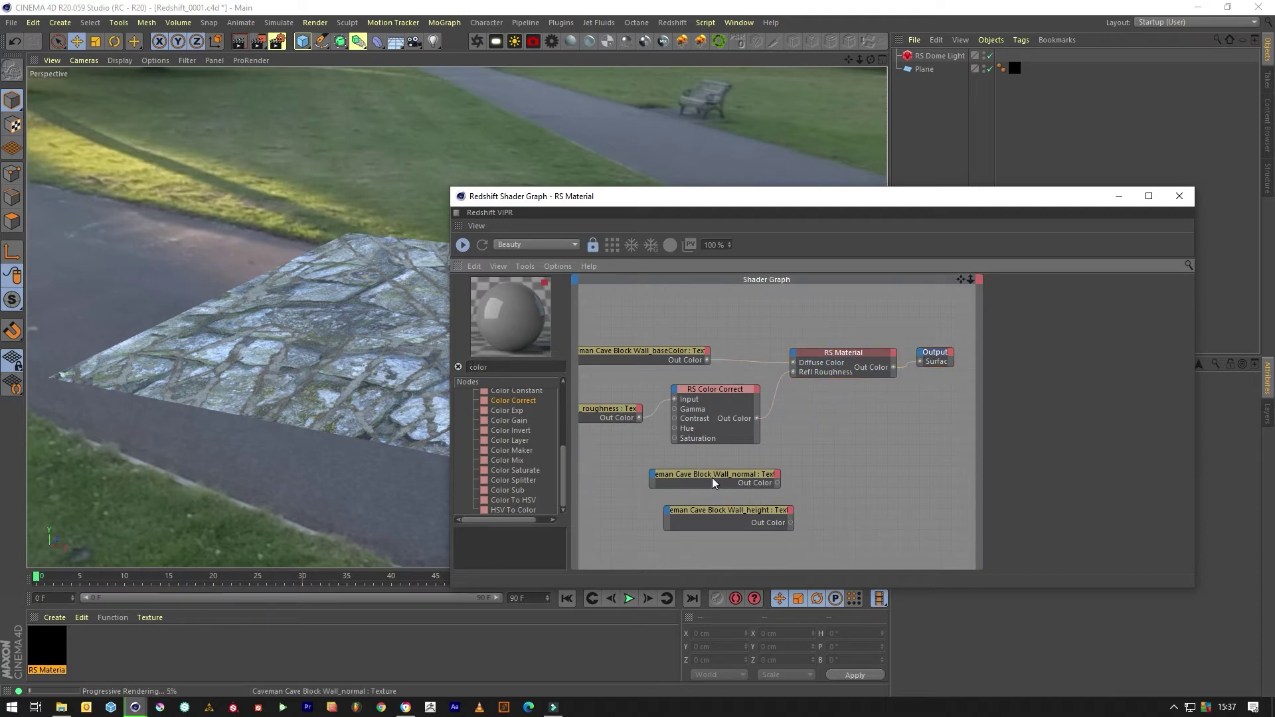
Shift the normal texture node clear and add an RS Bump Map node just after it.
left_click_drag(712, 476, 685, 469)
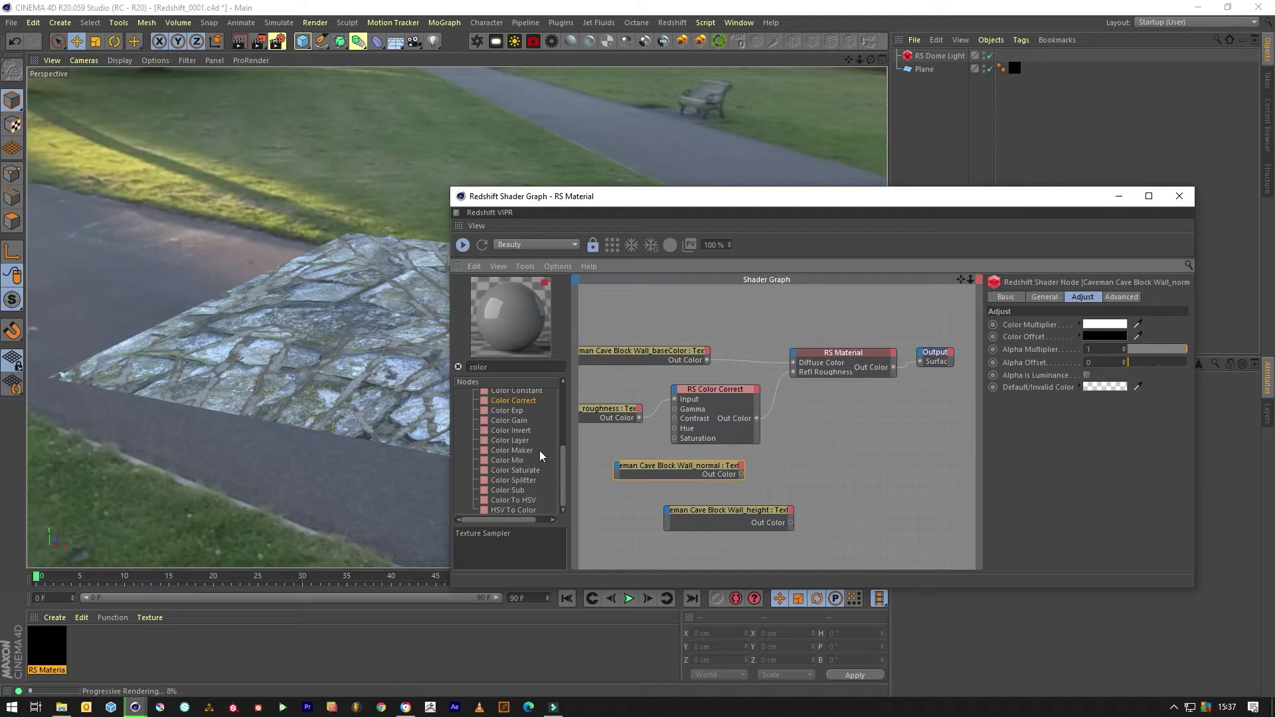
left_click_drag(561, 493, 564, 394)
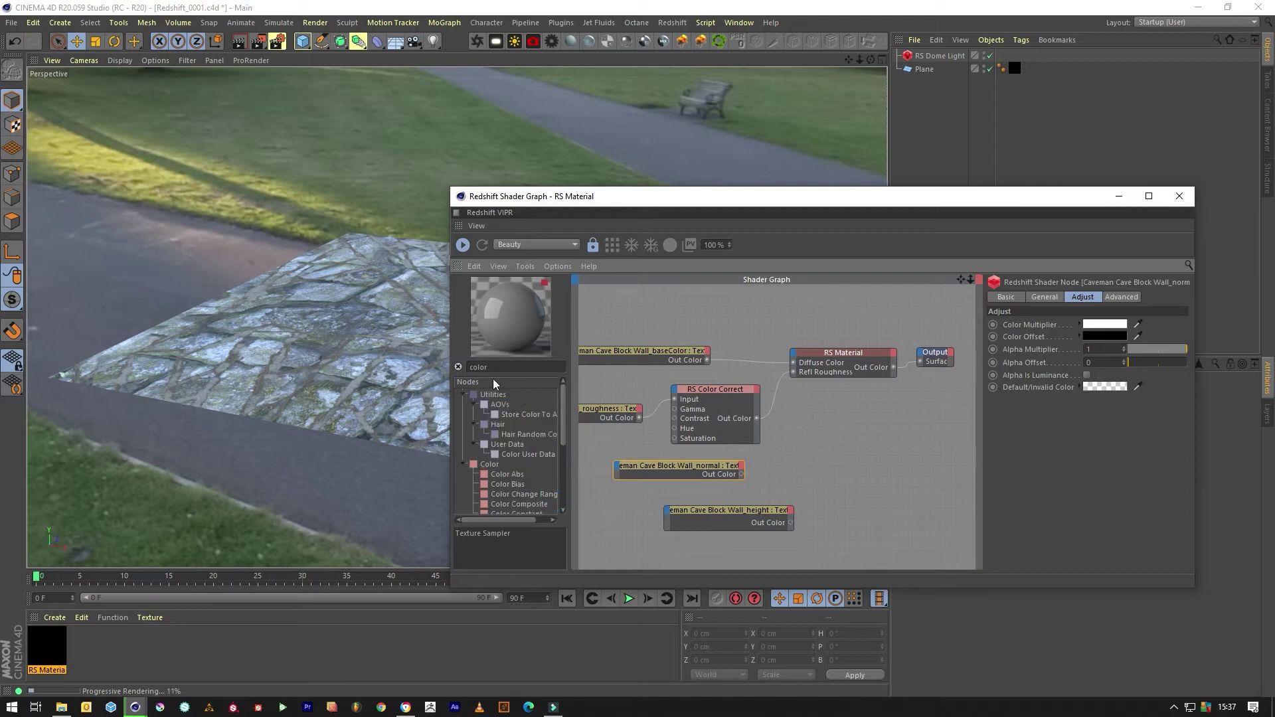
double_click(480, 367)
type("bump")
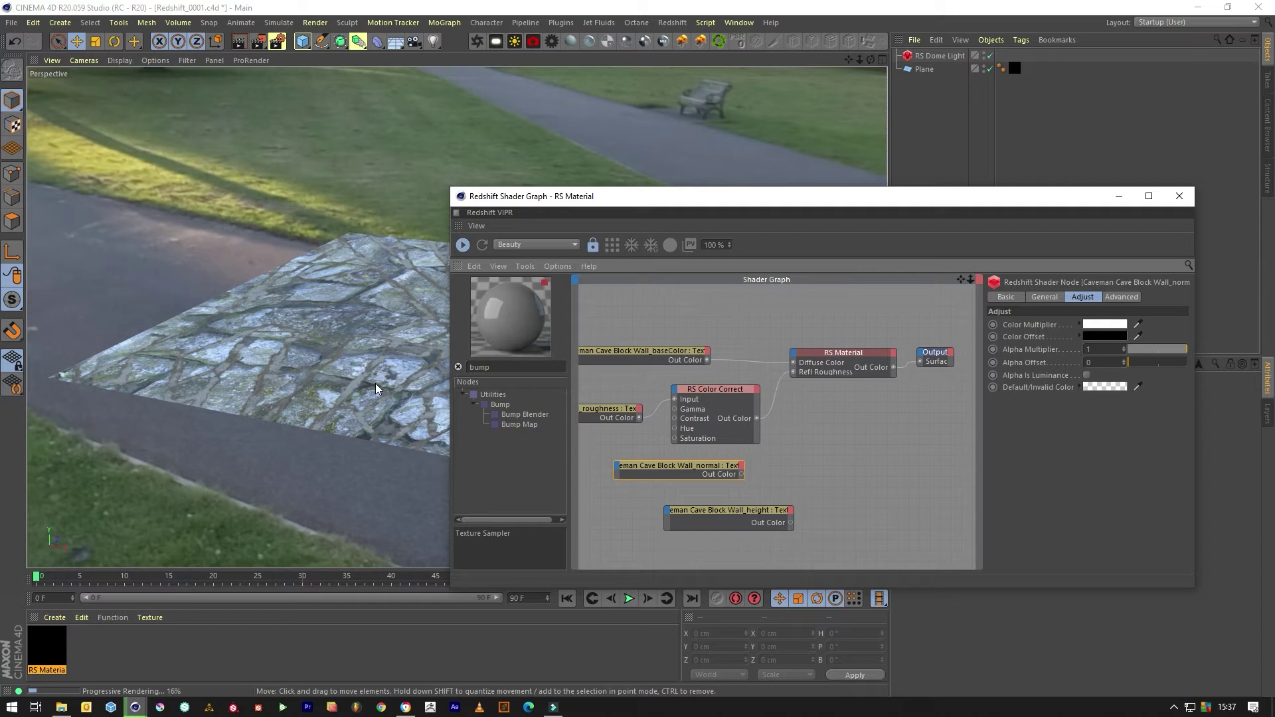
left_click(510, 425)
left_click(785, 456)
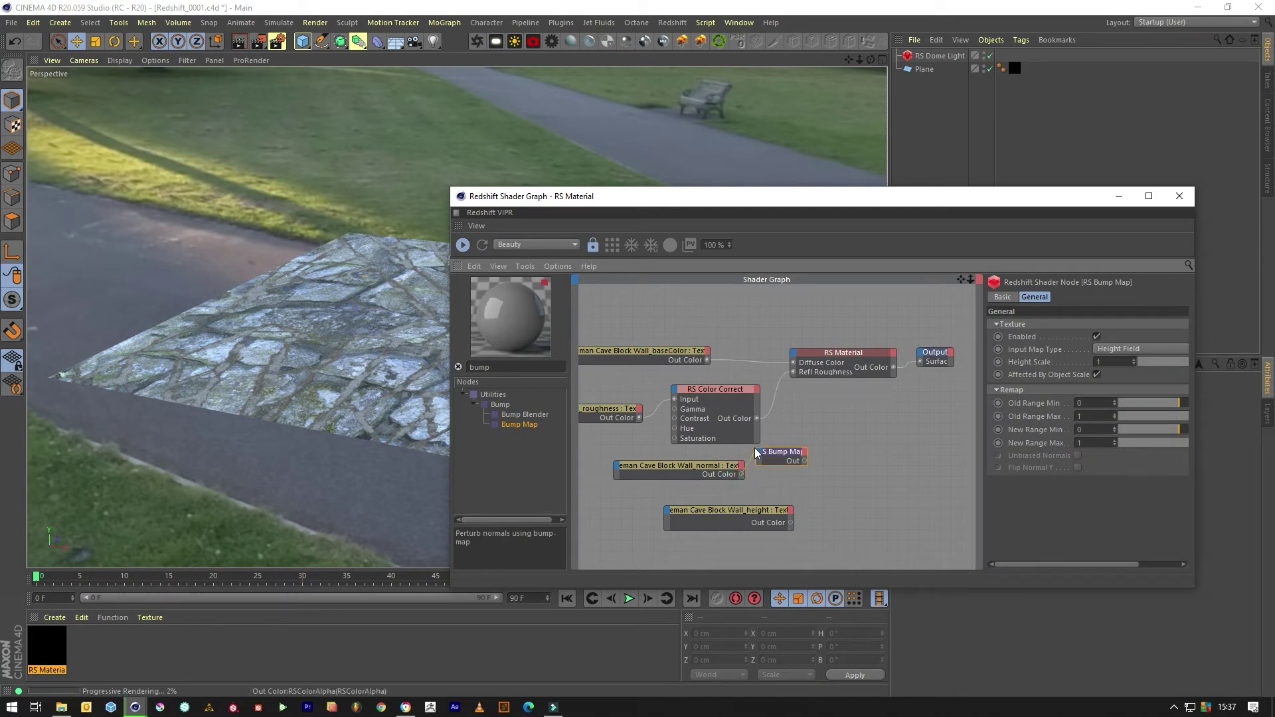
Connect the normal texture's Out Color to the RS Bump Map's texture Input and move the texture node farther away from it.
left_click_drag(756, 452, 761, 455)
mouse_move(784, 472)
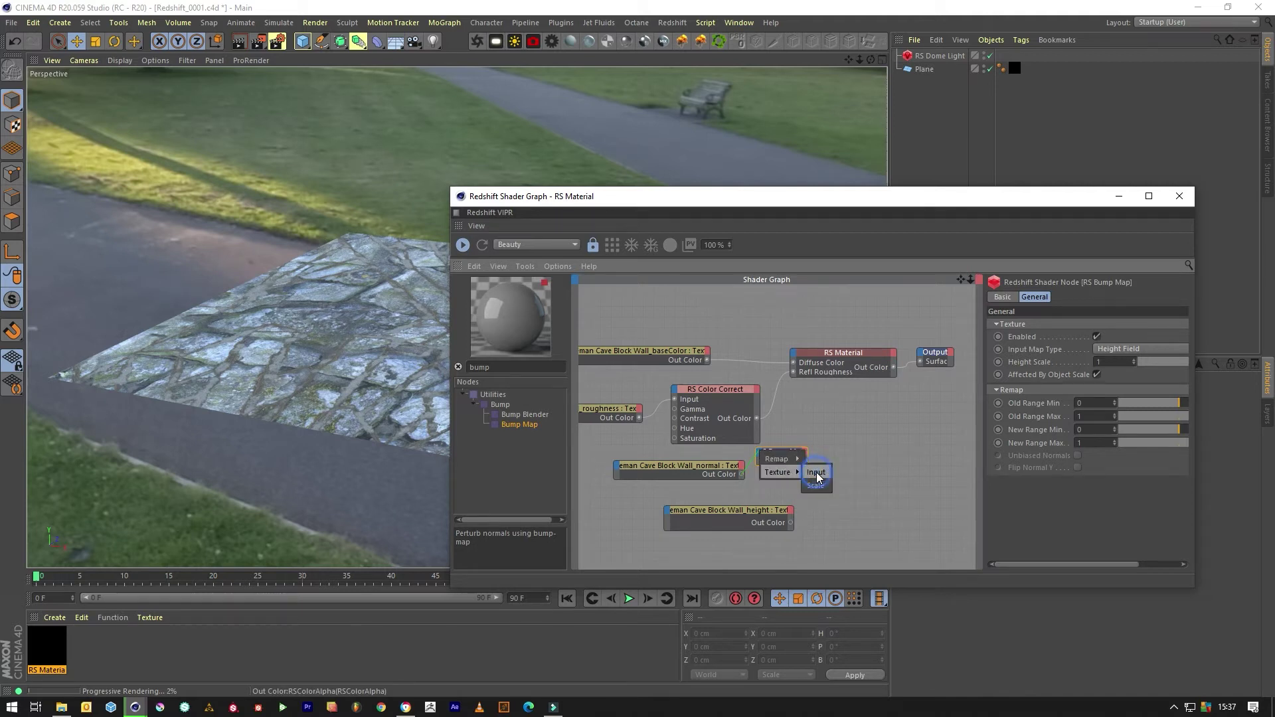
left_click(817, 475)
left_click_drag(701, 470, 660, 472)
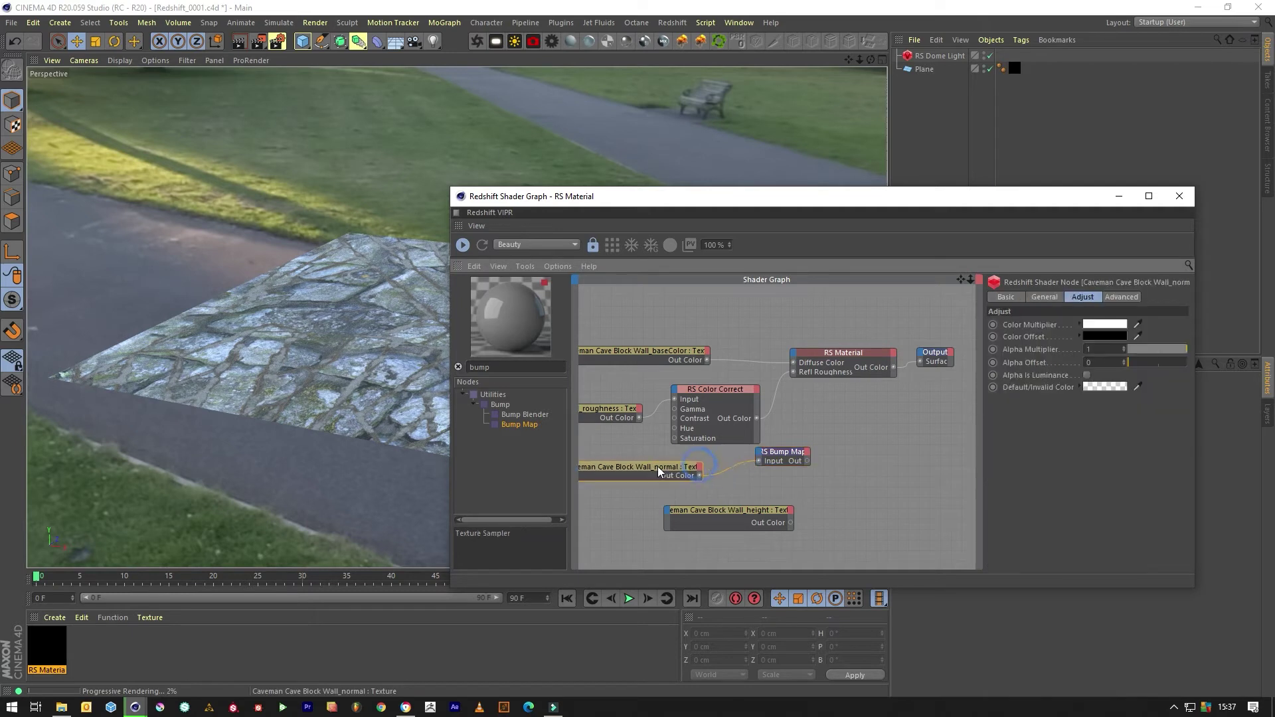
Set the RS Bump Map's Input Map Type to Tangent-Space Normal and connect its output to the RS Material's overall Bump Input.
left_click(784, 455)
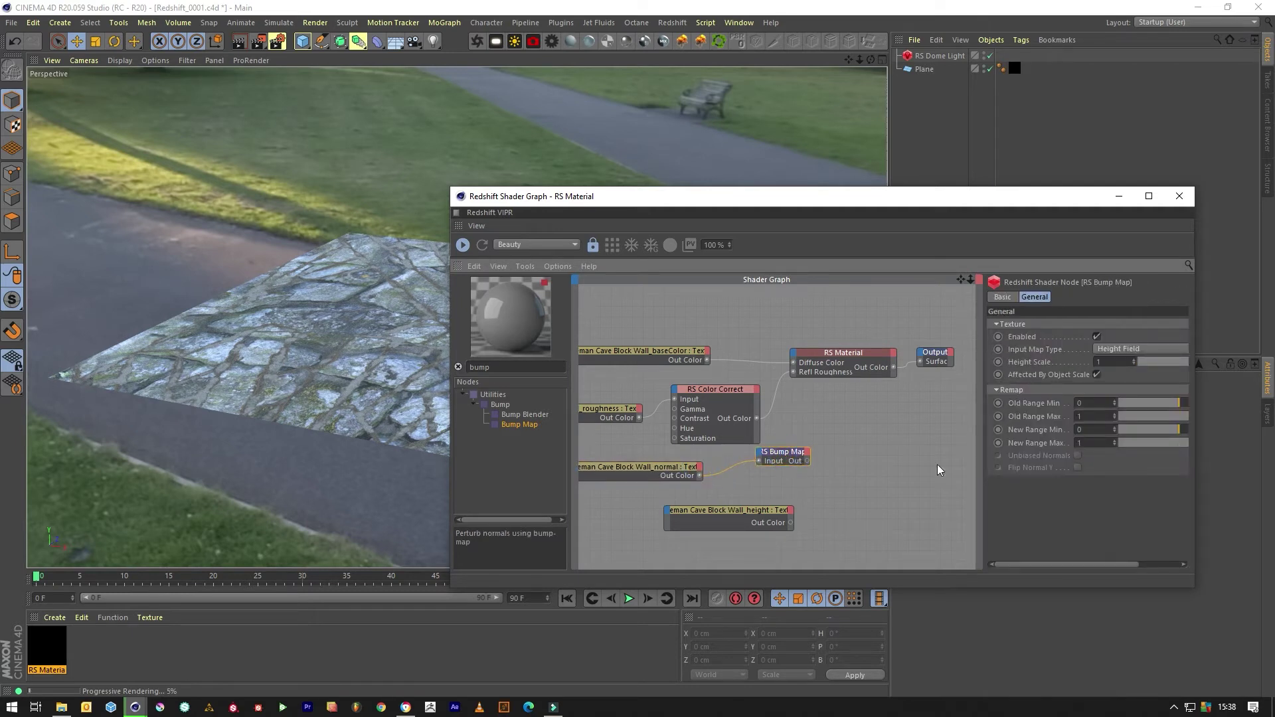
left_click(1127, 349)
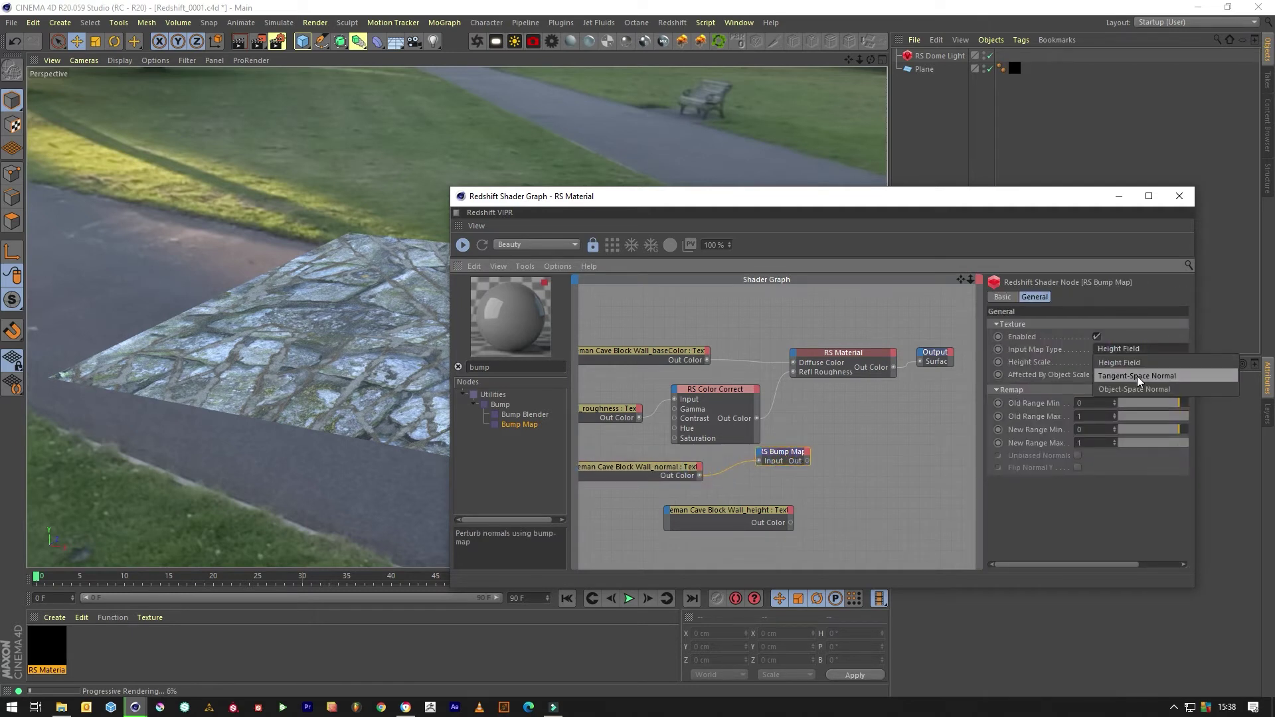
left_click(1138, 376)
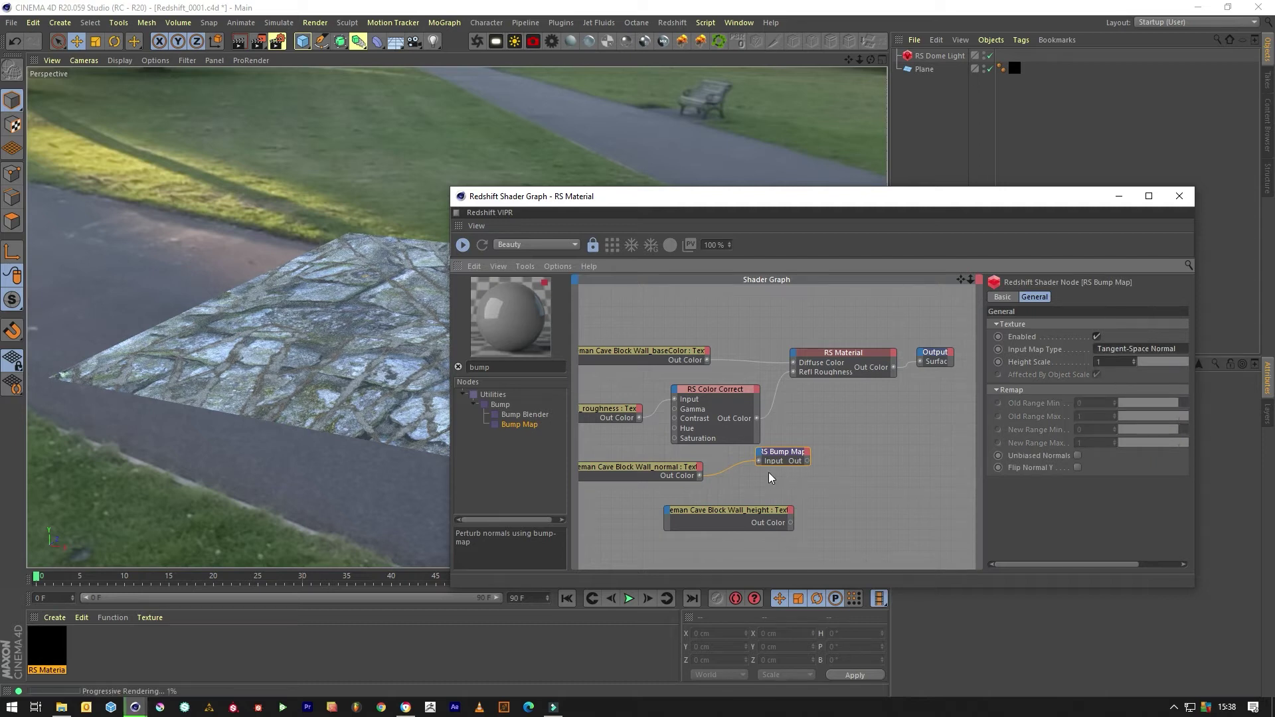
left_click_drag(788, 454, 795, 353)
mouse_move(946, 454)
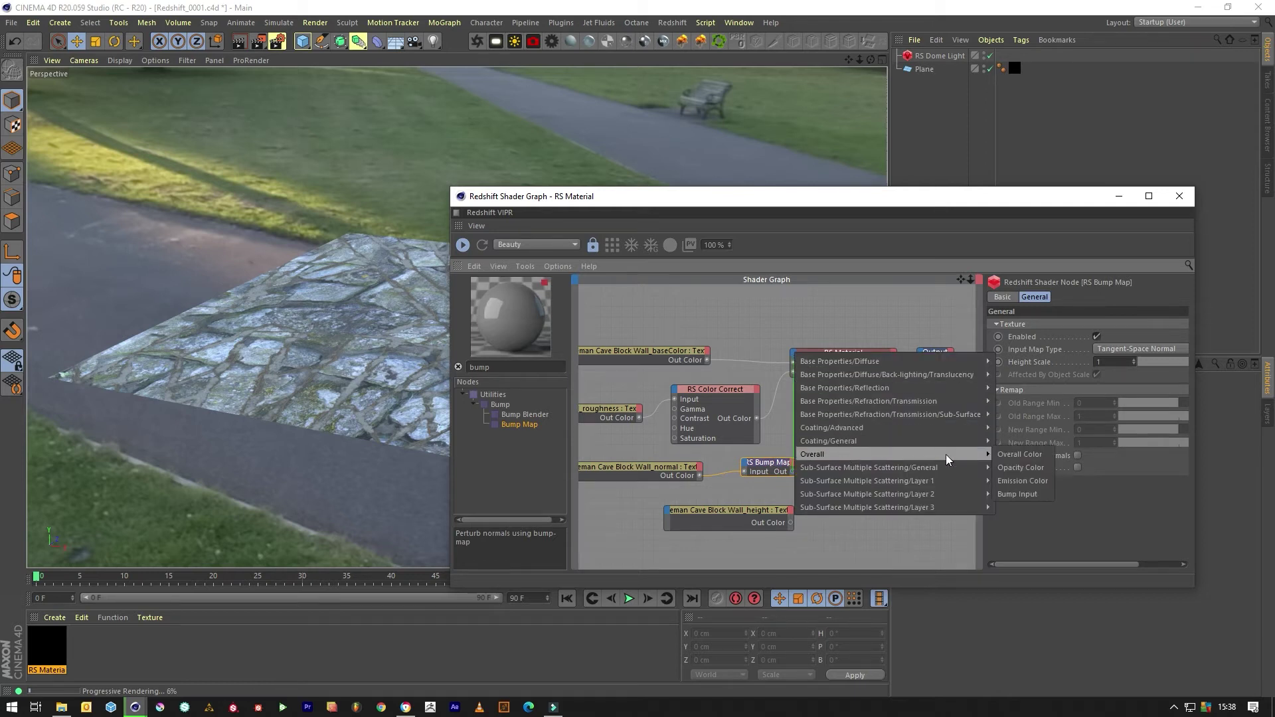
left_click(1015, 494)
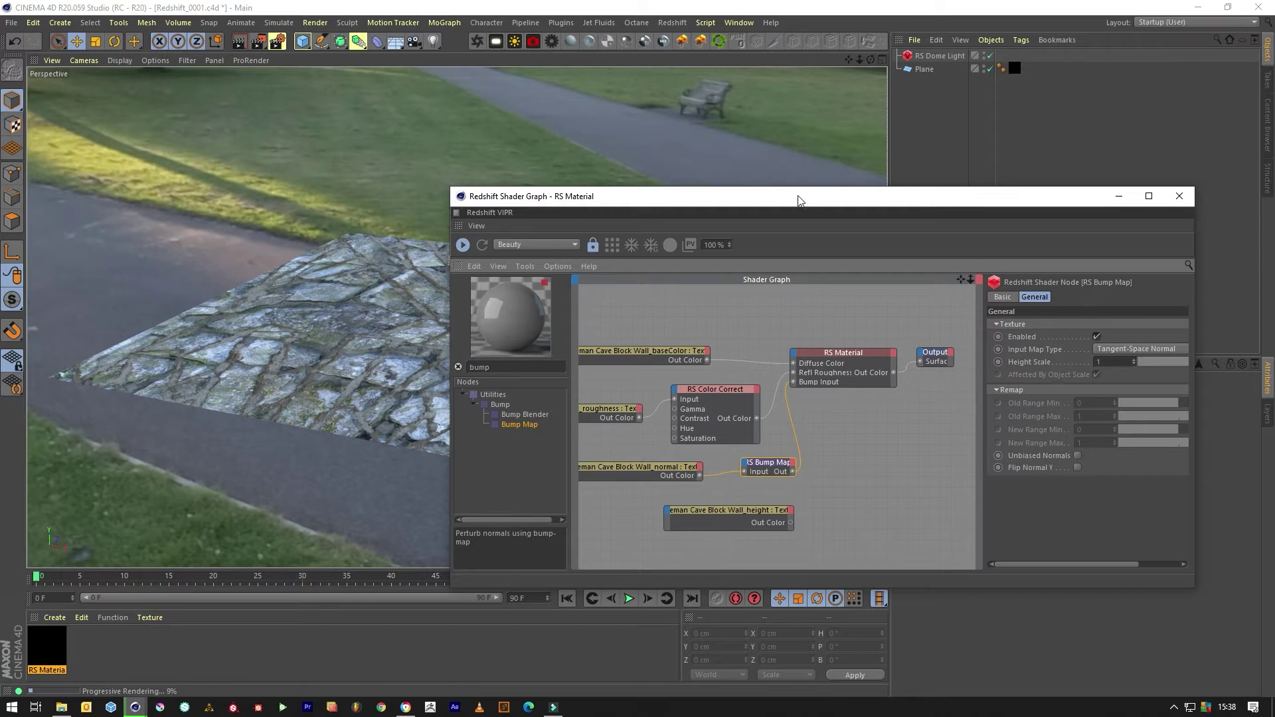
Try Height Scale values of 2 and 48 on the RS Bump Map, and return the scale to 1.
left_click_drag(798, 200, 851, 161)
double_click(1152, 323)
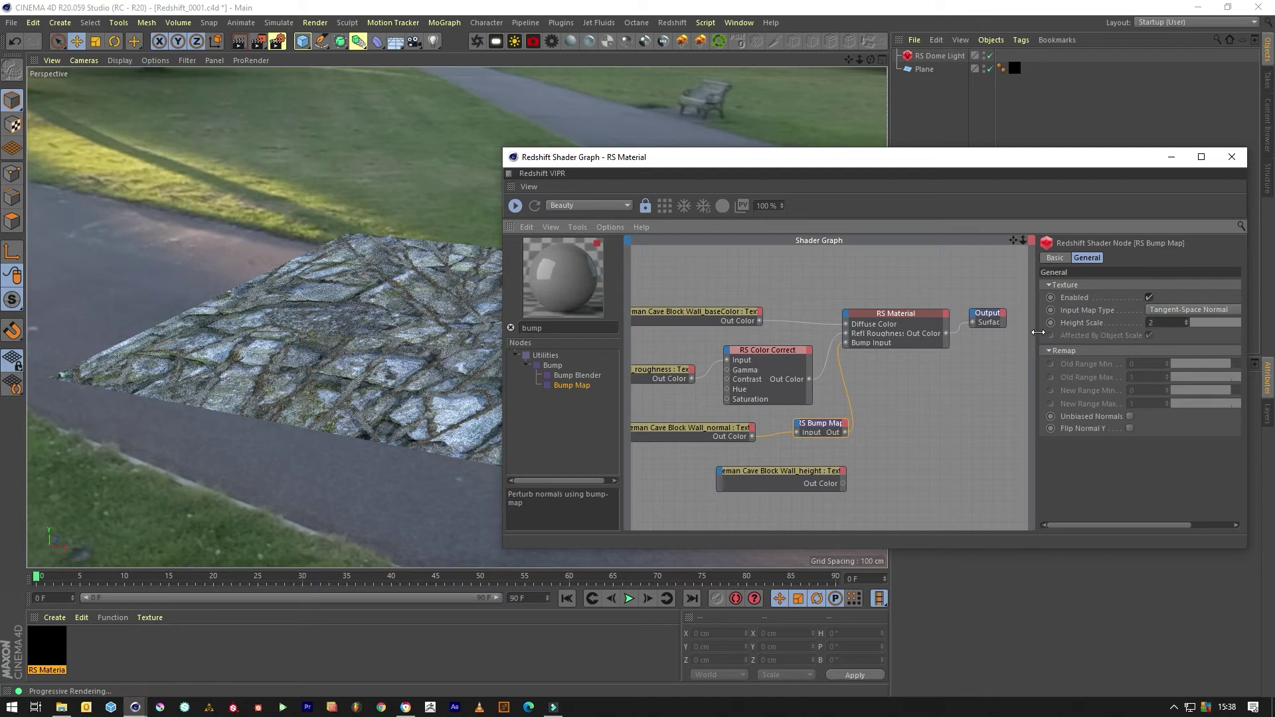
left_click(1164, 324)
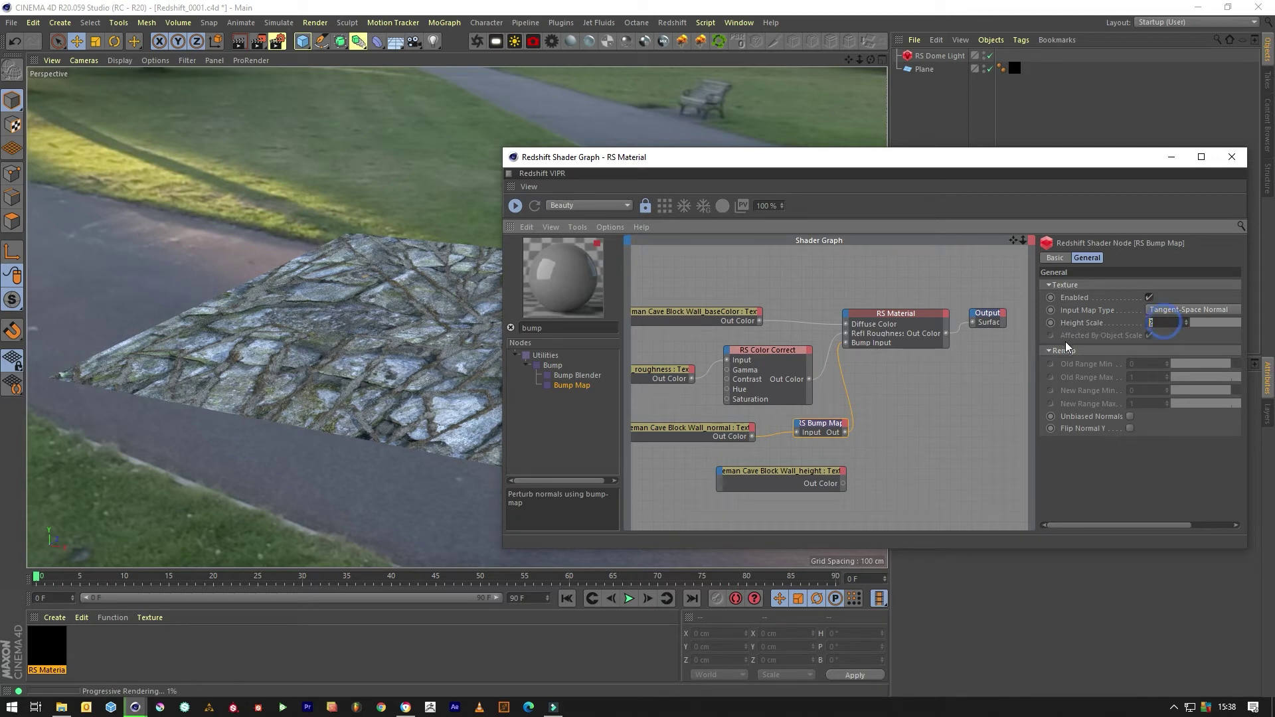
type("48")
key("Return")
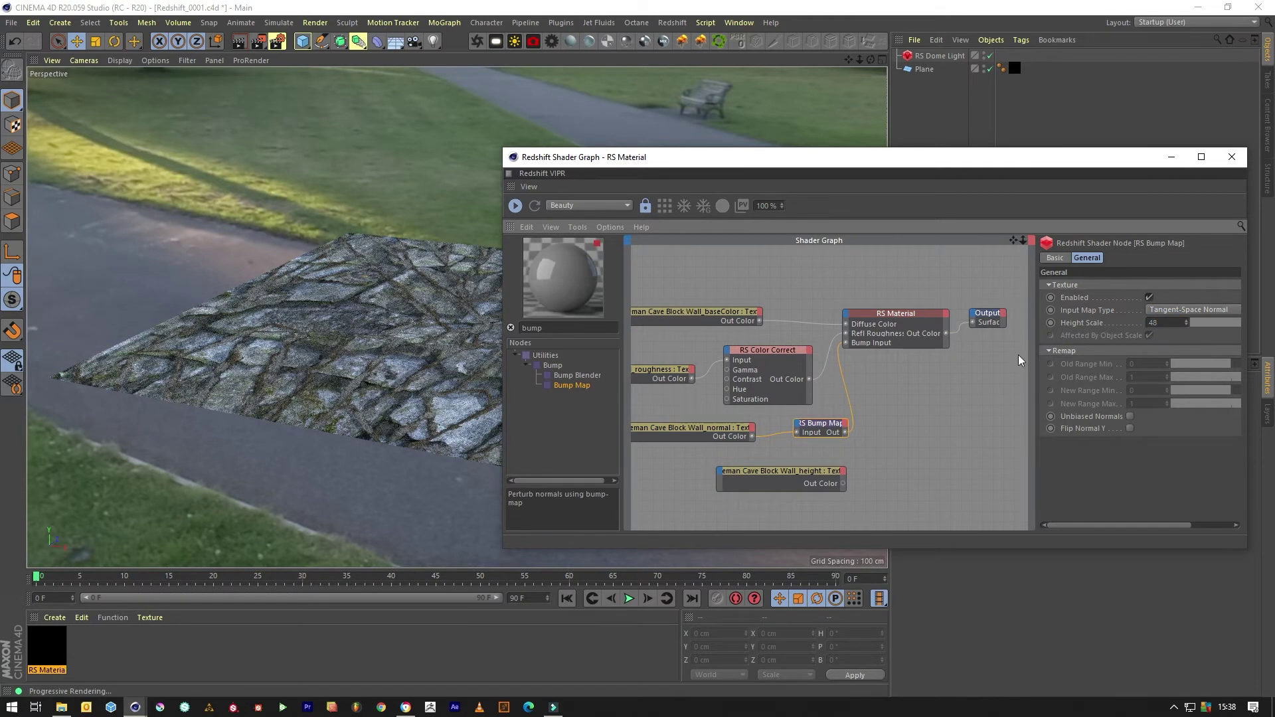
left_click(1162, 323)
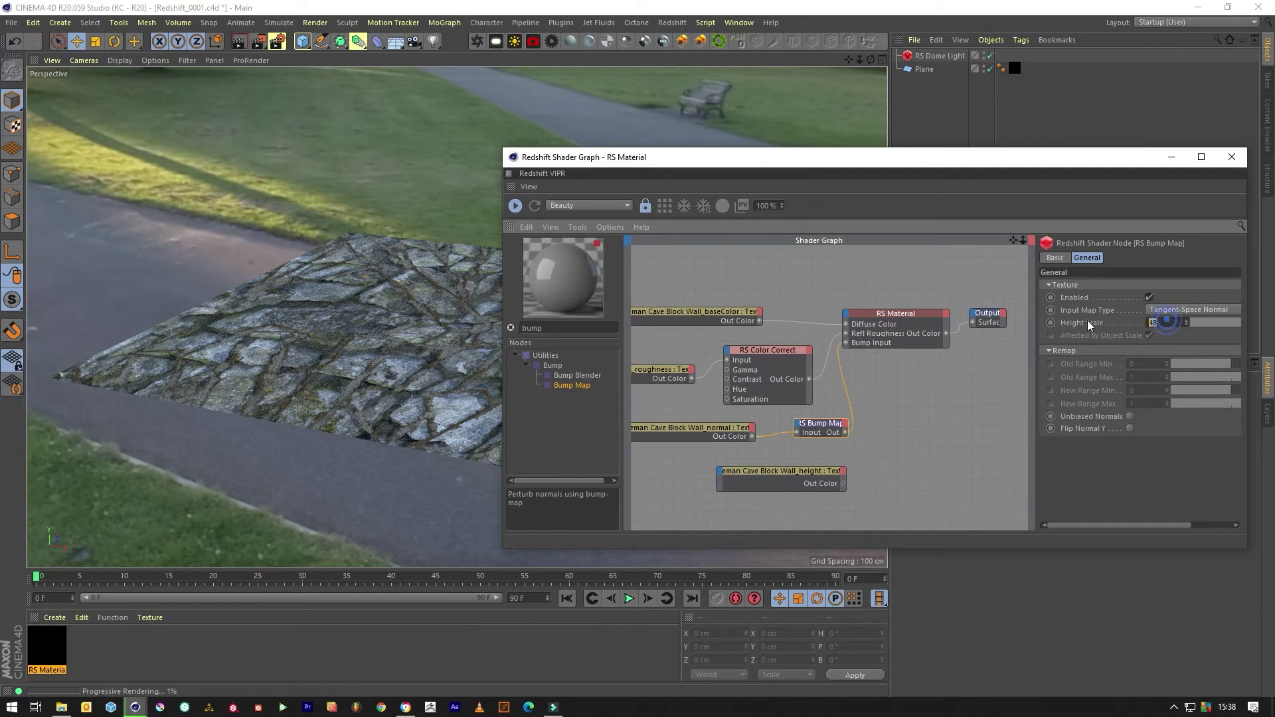
type("1")
key("Return")
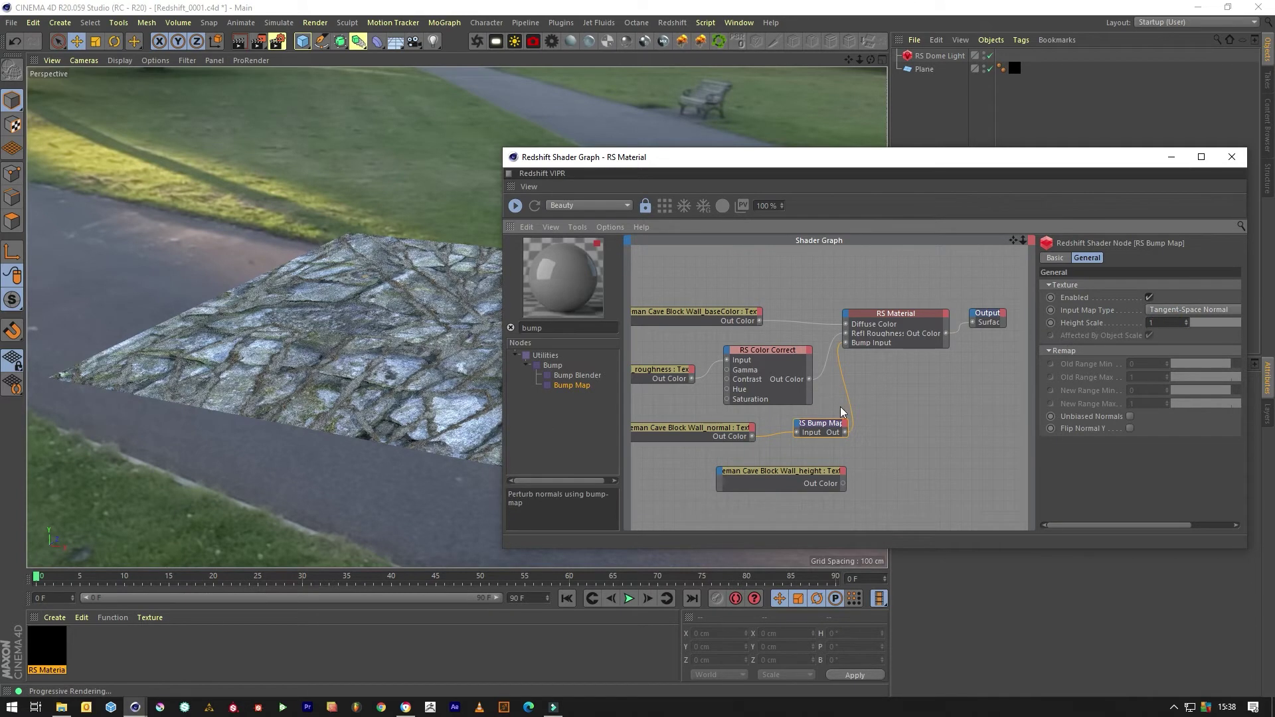
Add an RS Displacement node and connect the height texture through its Tex Map input to the Output's Displacement.
left_click(784, 473)
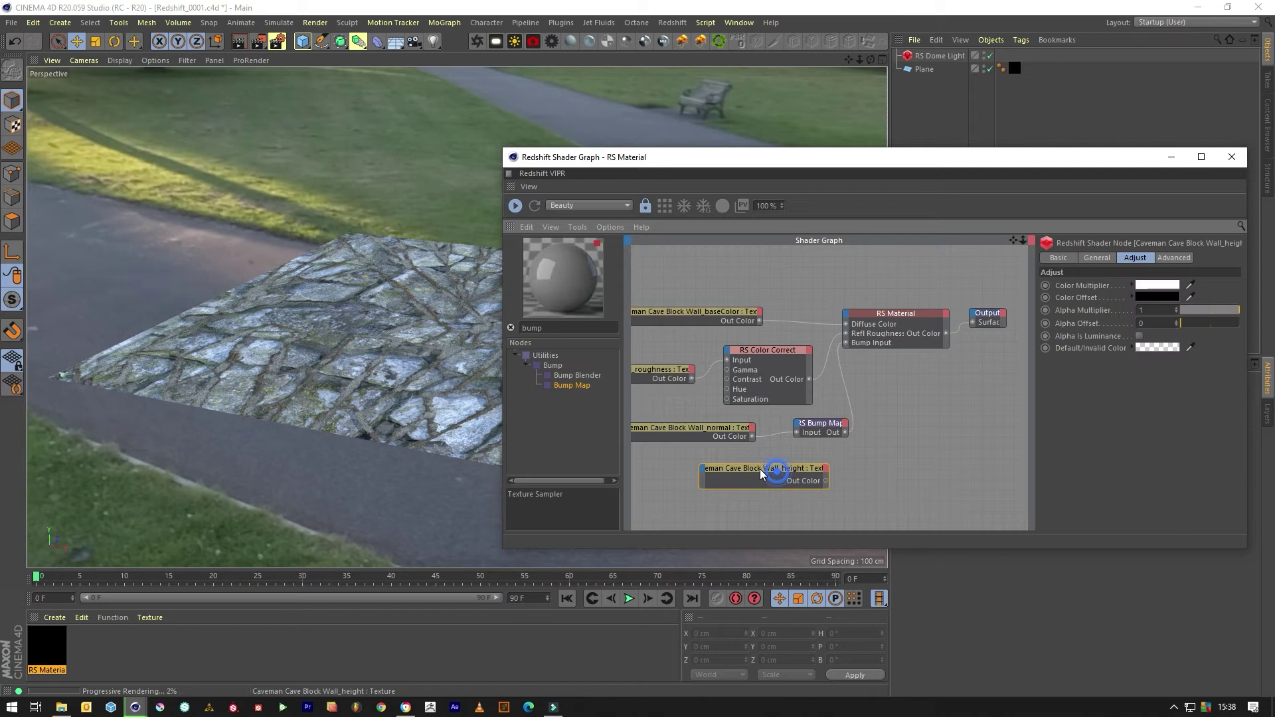
left_click_drag(760, 469, 746, 467)
left_click(511, 328)
type("dis")
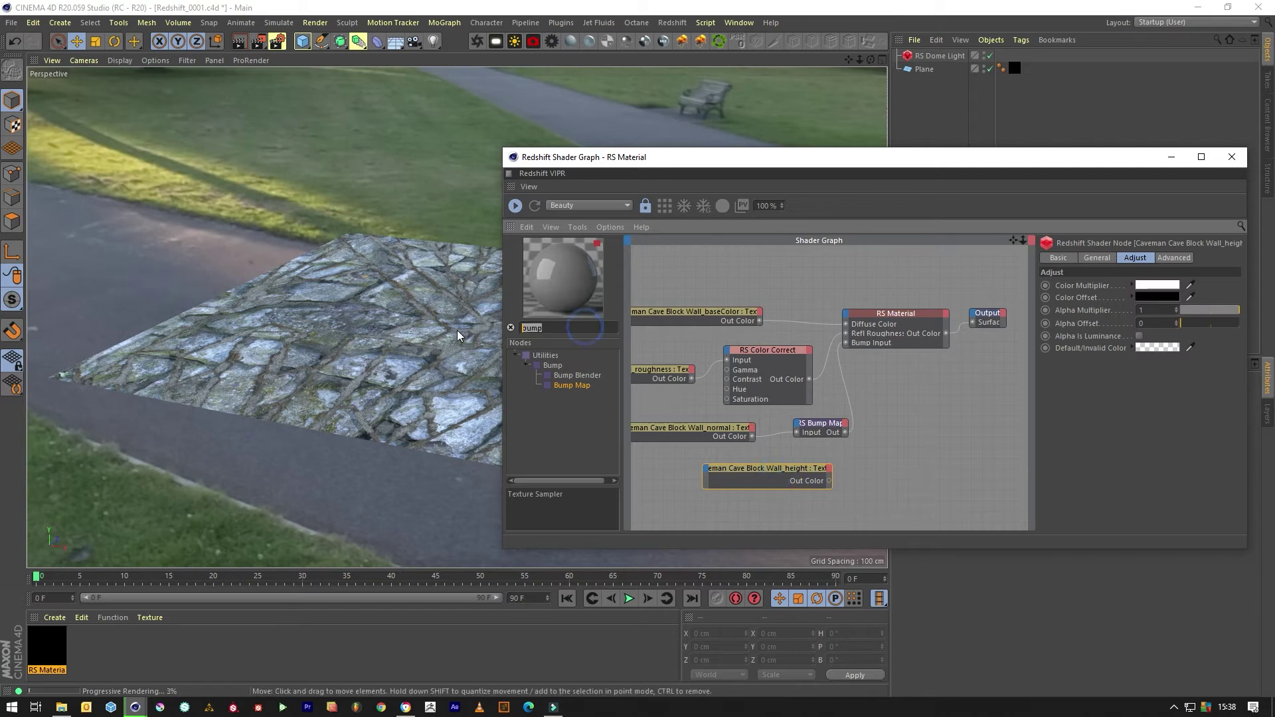
type("pl")
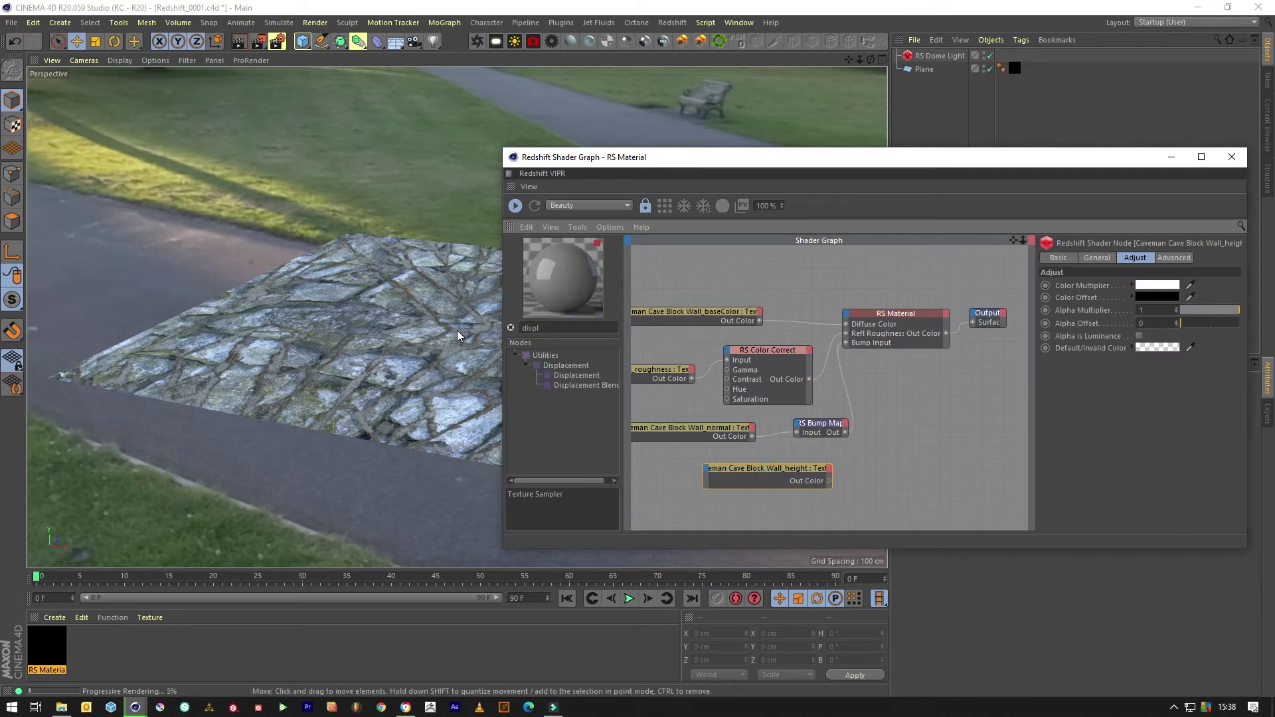
left_click_drag(577, 375, 908, 427)
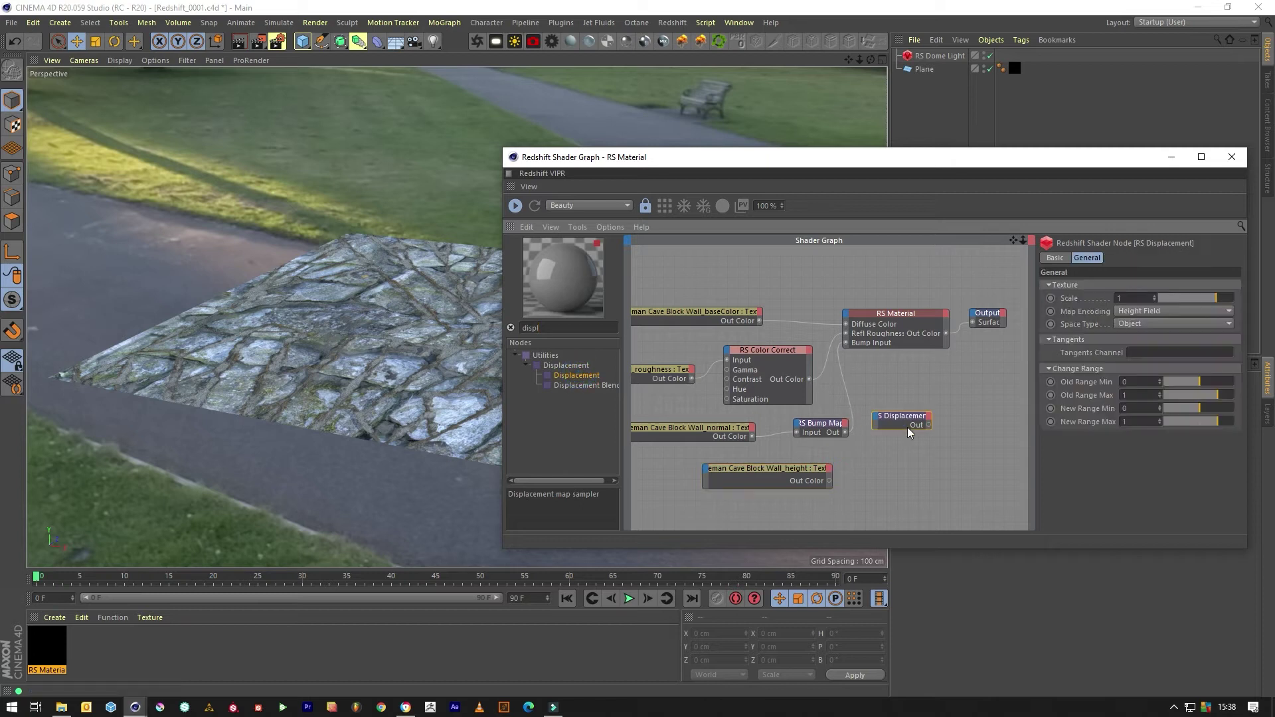
left_click_drag(830, 481, 1010, 320)
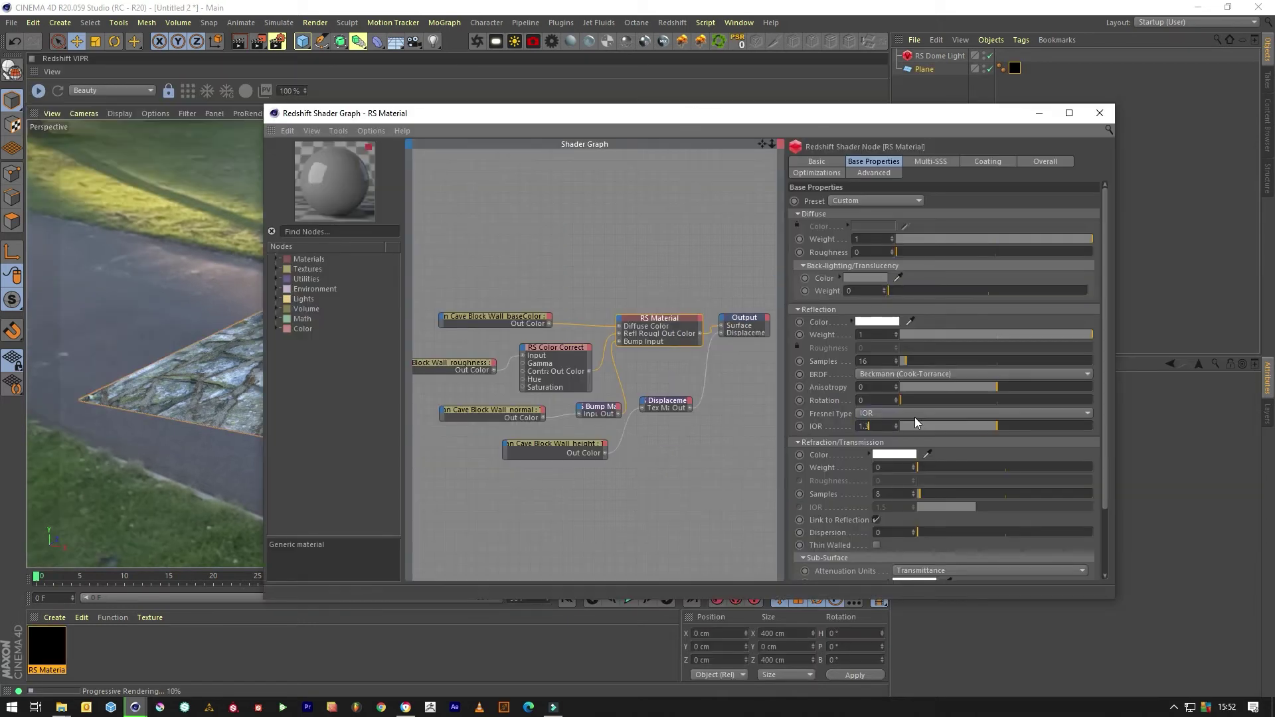
Set the RS Material's reflection IOR to 1.3 and lower its reflection weight to about 0.512.
key("Return")
left_click_drag(596, 120, 498, 130)
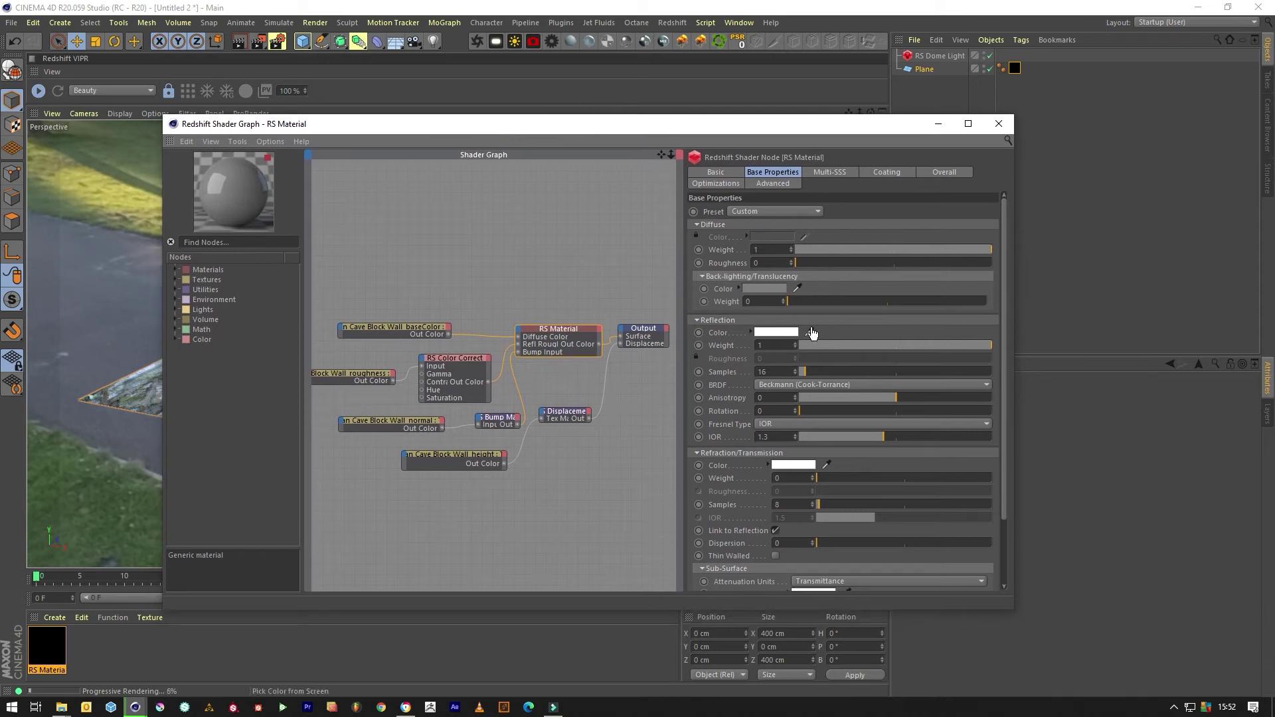
mouse_move(924, 343)
left_mouse_down()
mouse_move(954, 344)
mouse_move(918, 349)
left_mouse_up()
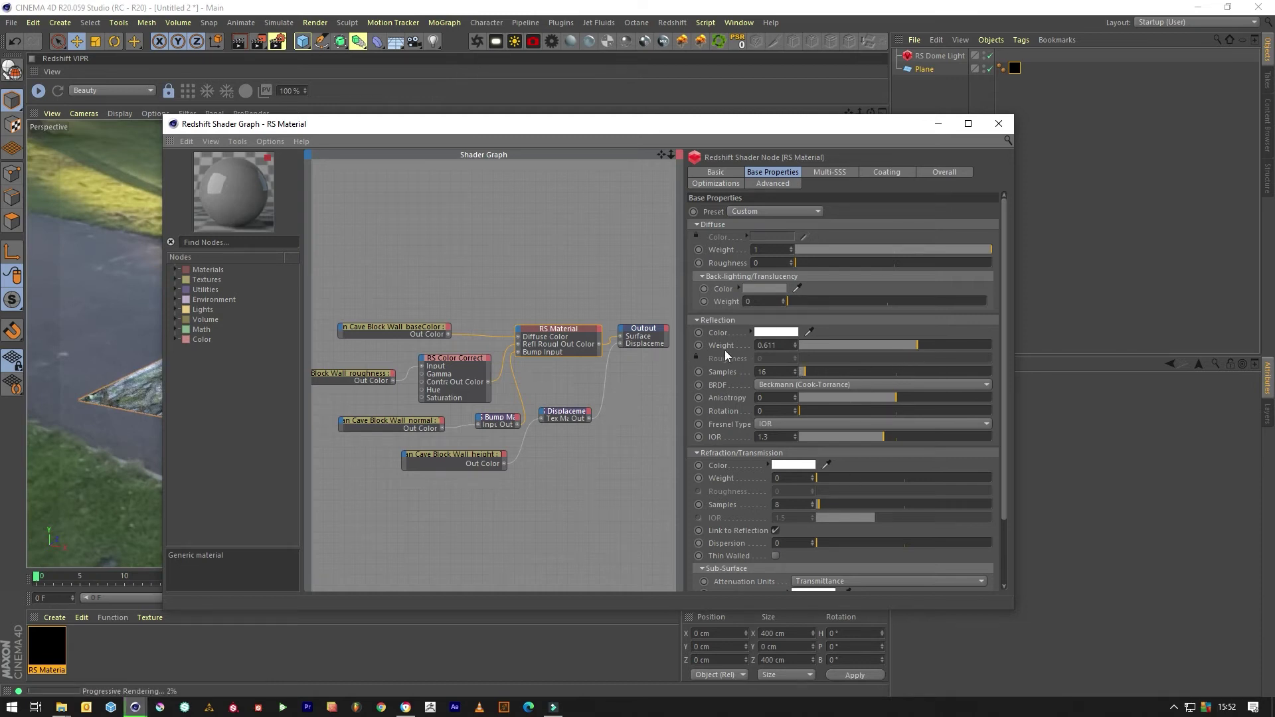
left_click_drag(902, 344, 899, 344)
left_click_drag(690, 127, 683, 101)
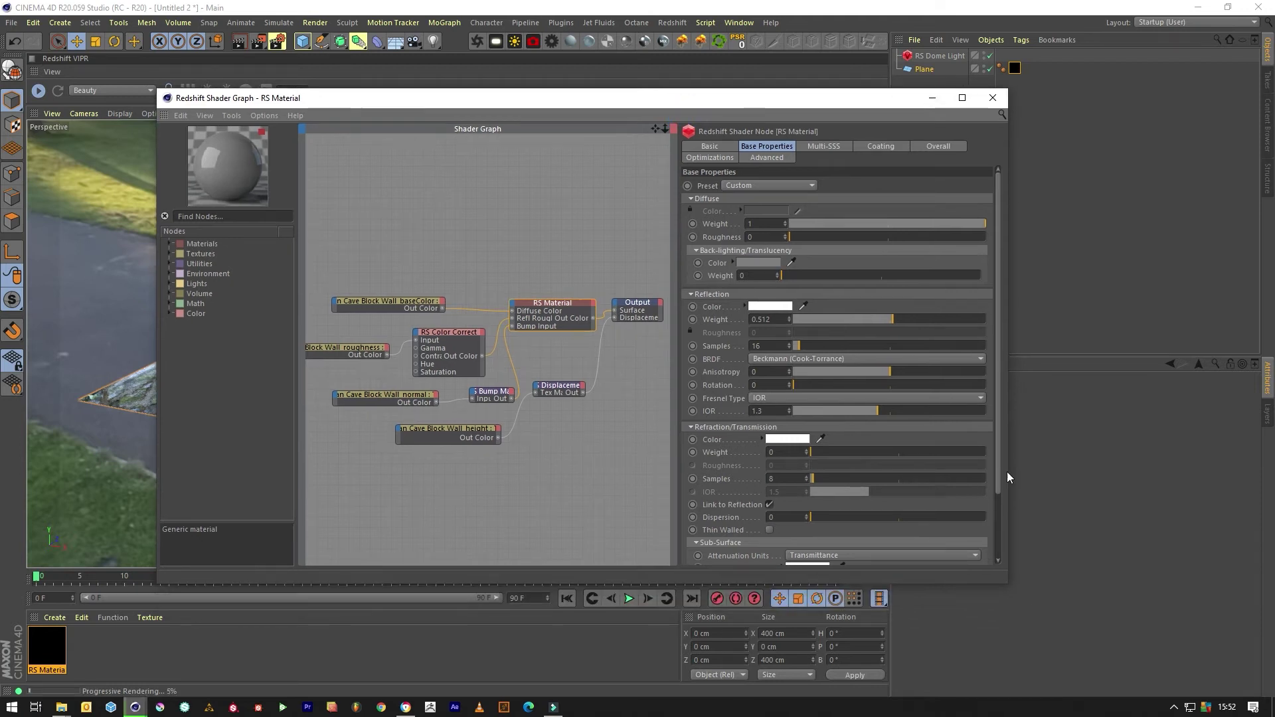
scroll(1000, 465, "down", 3)
scroll(1002, 427, "up", 3)
Enable Gamma Override on the normal and roughness texture nodes, and minimize the shader graph window.
left_click(394, 398)
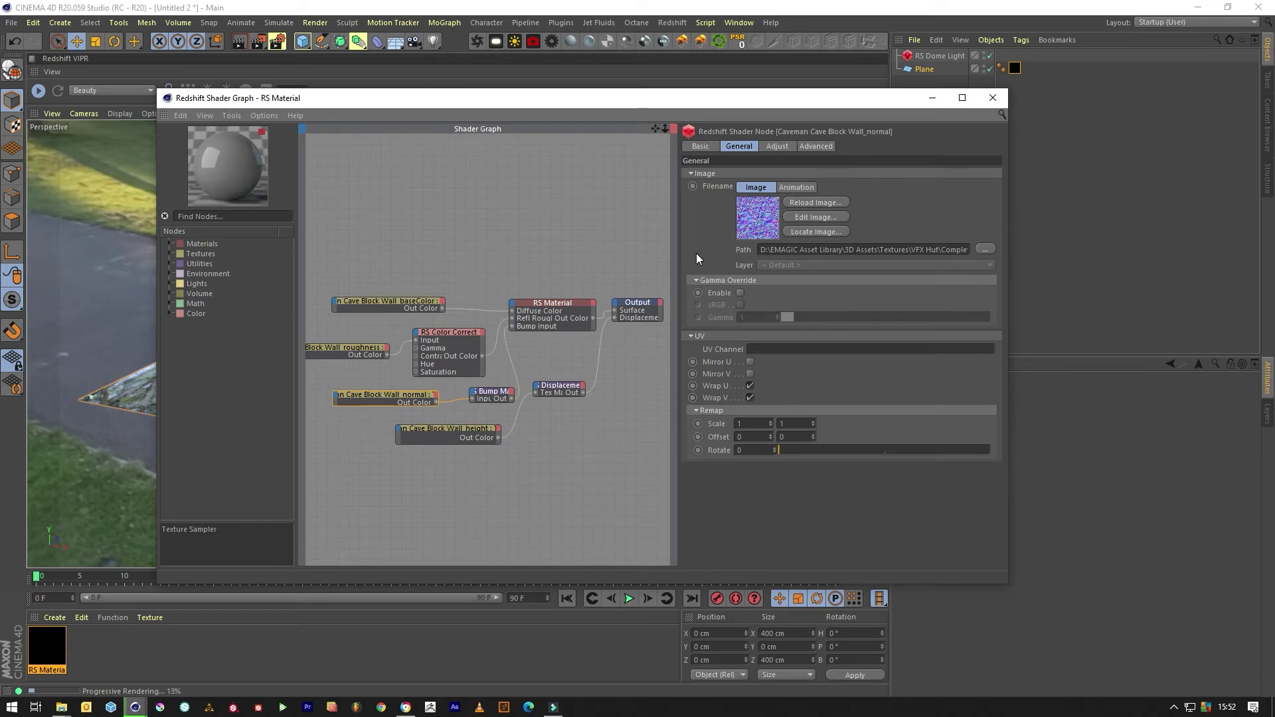
left_click(740, 293)
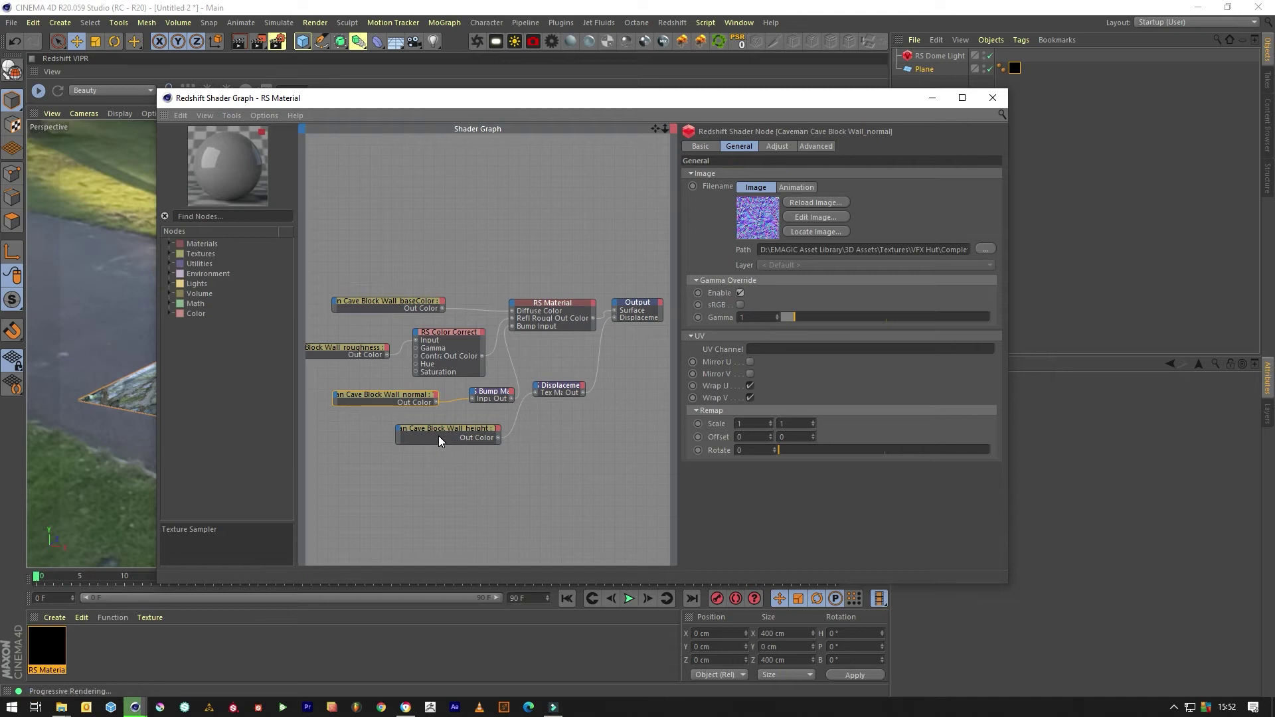
left_click(359, 348)
left_click(740, 293)
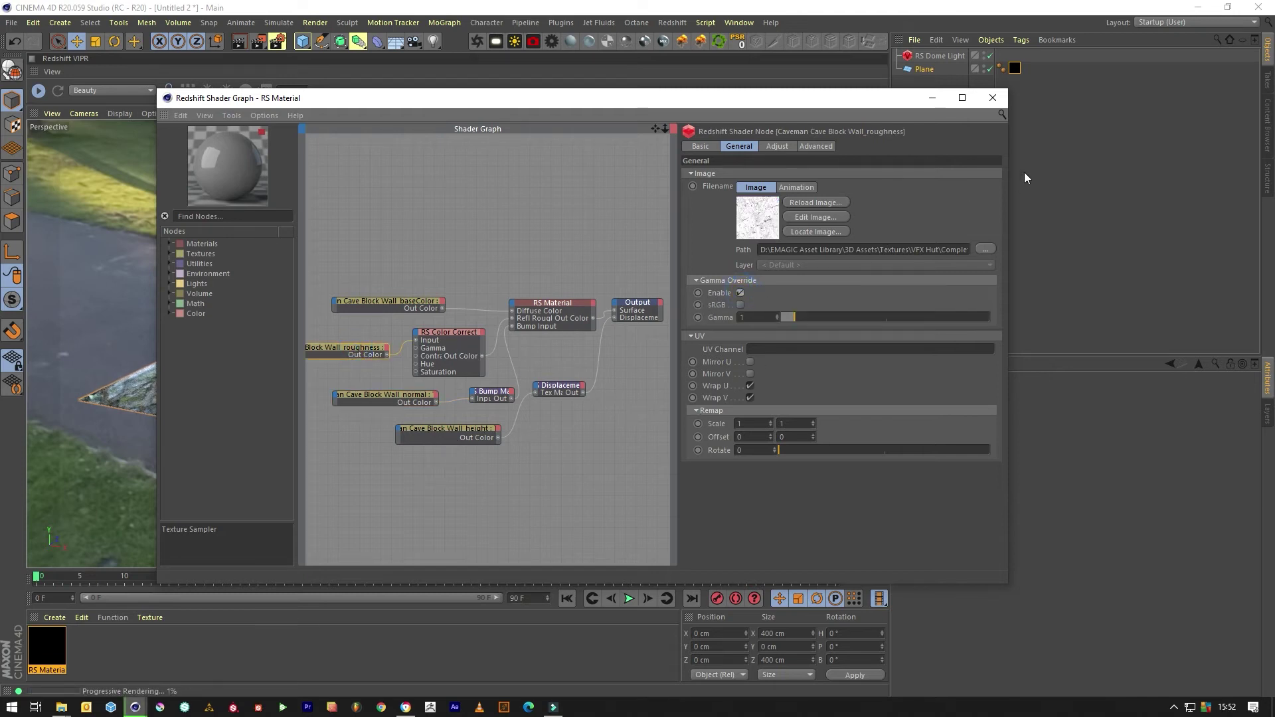
left_click(933, 98)
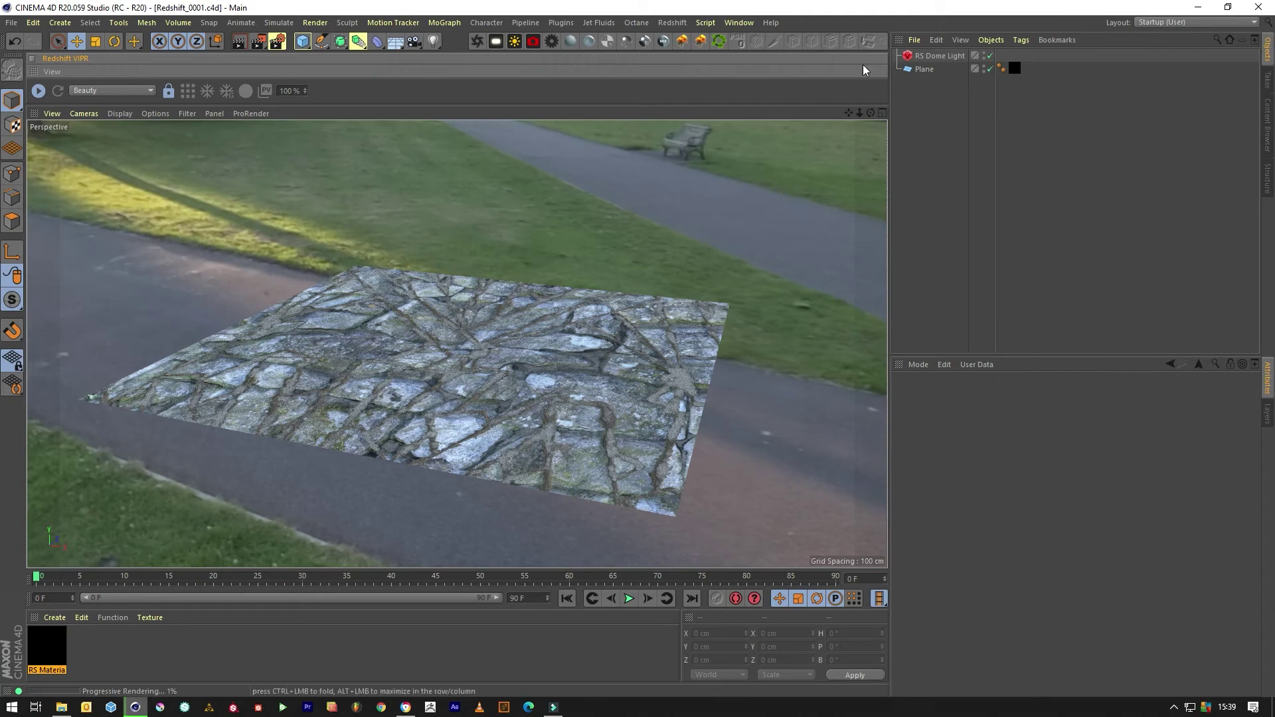
Add a Redshift Object tag to the Plane.
left_click_drag(871, 112, 643, 100)
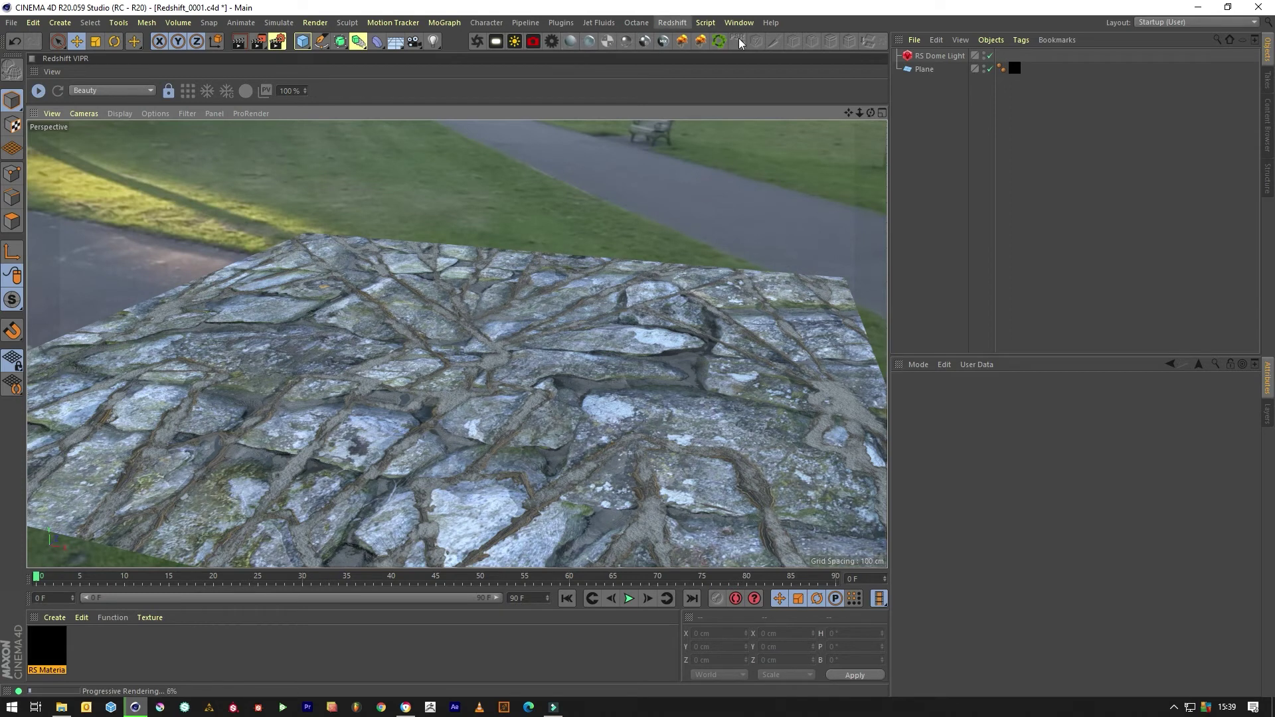
left_click(926, 70)
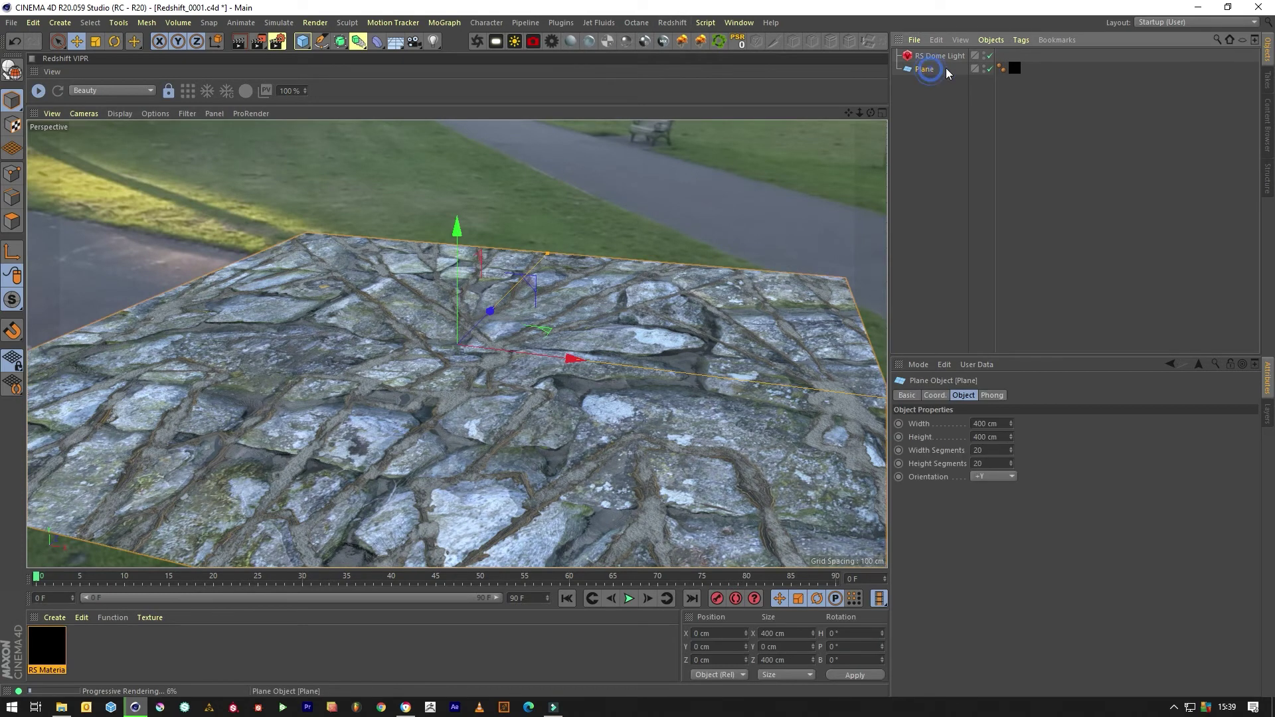
left_click(1021, 40)
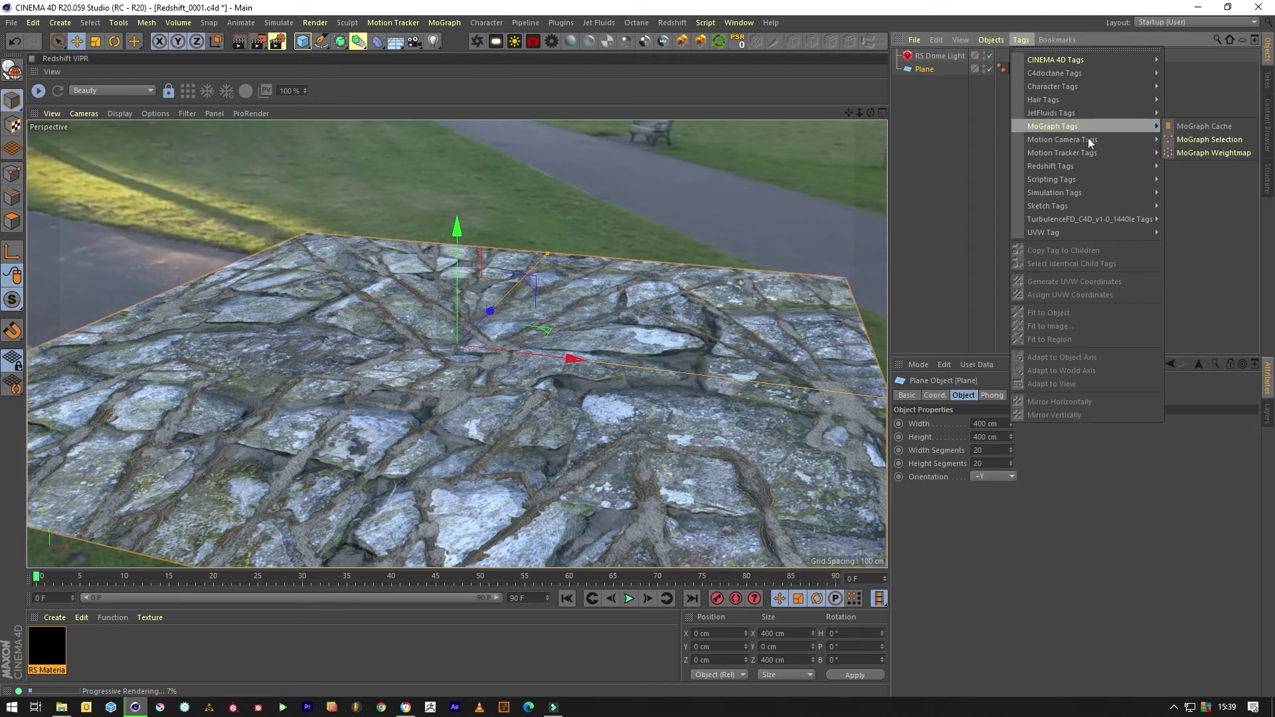
mouse_move(1093, 90)
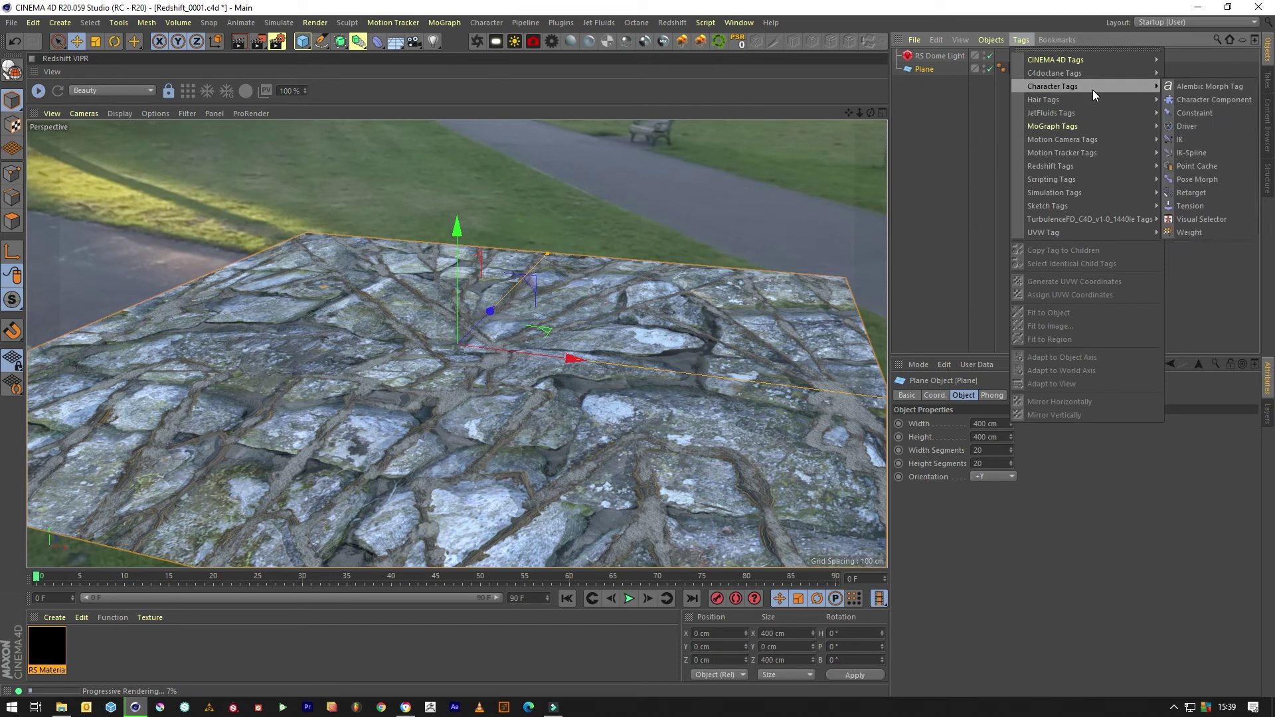
mouse_move(1090, 165)
left_click(1199, 178)
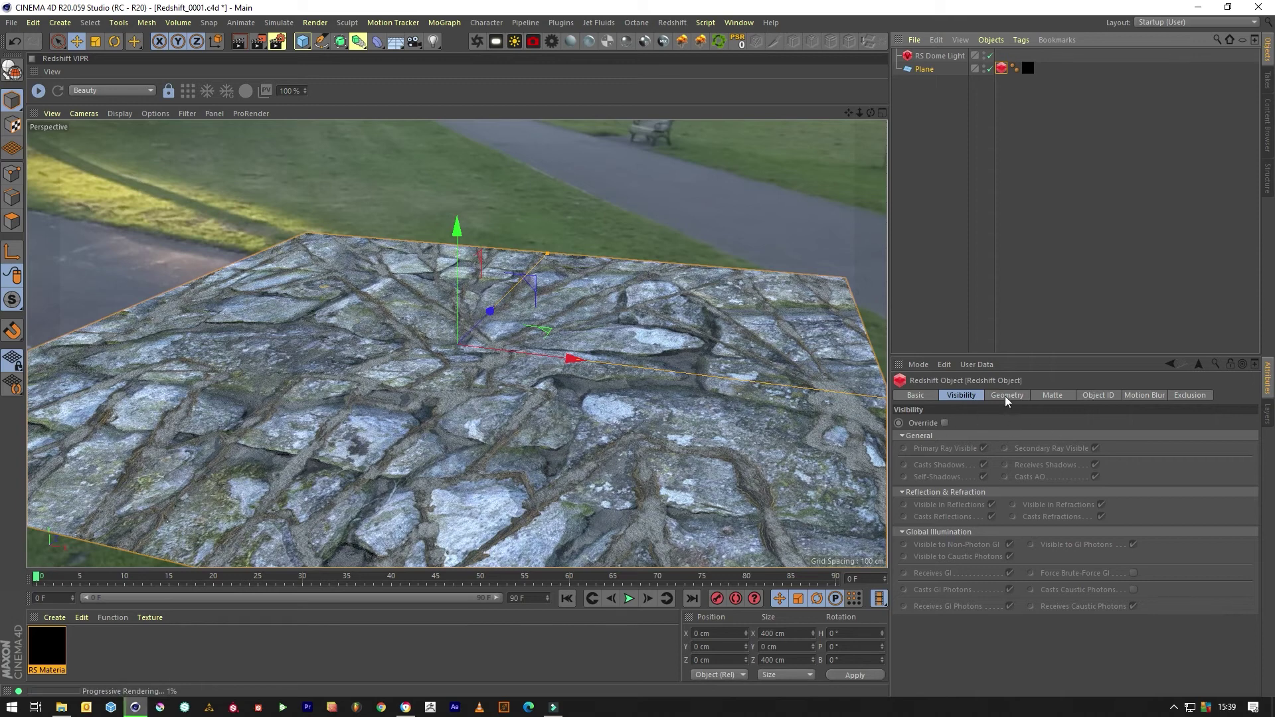
Override the geometry settings on the plane's Redshift Object tag and enable both Tessellation and Displacement.
left_click(1007, 398)
left_click(945, 423)
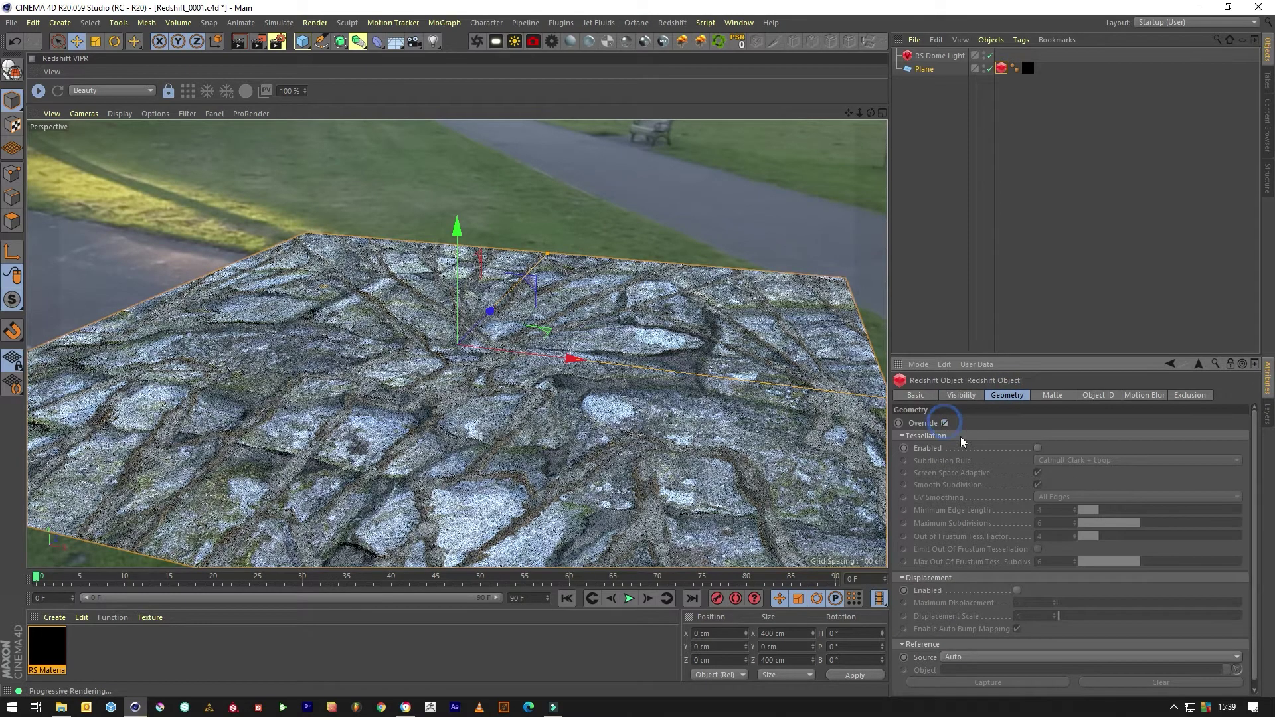
left_click(1038, 448)
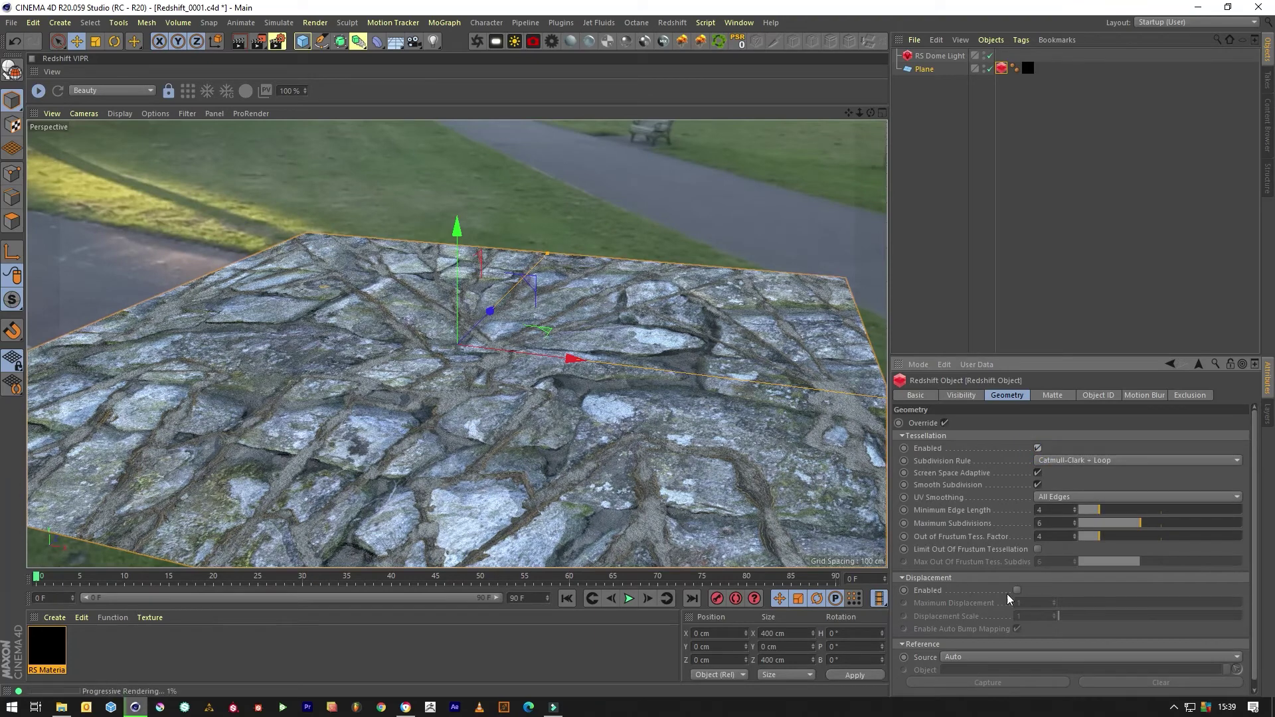
left_click(1016, 591)
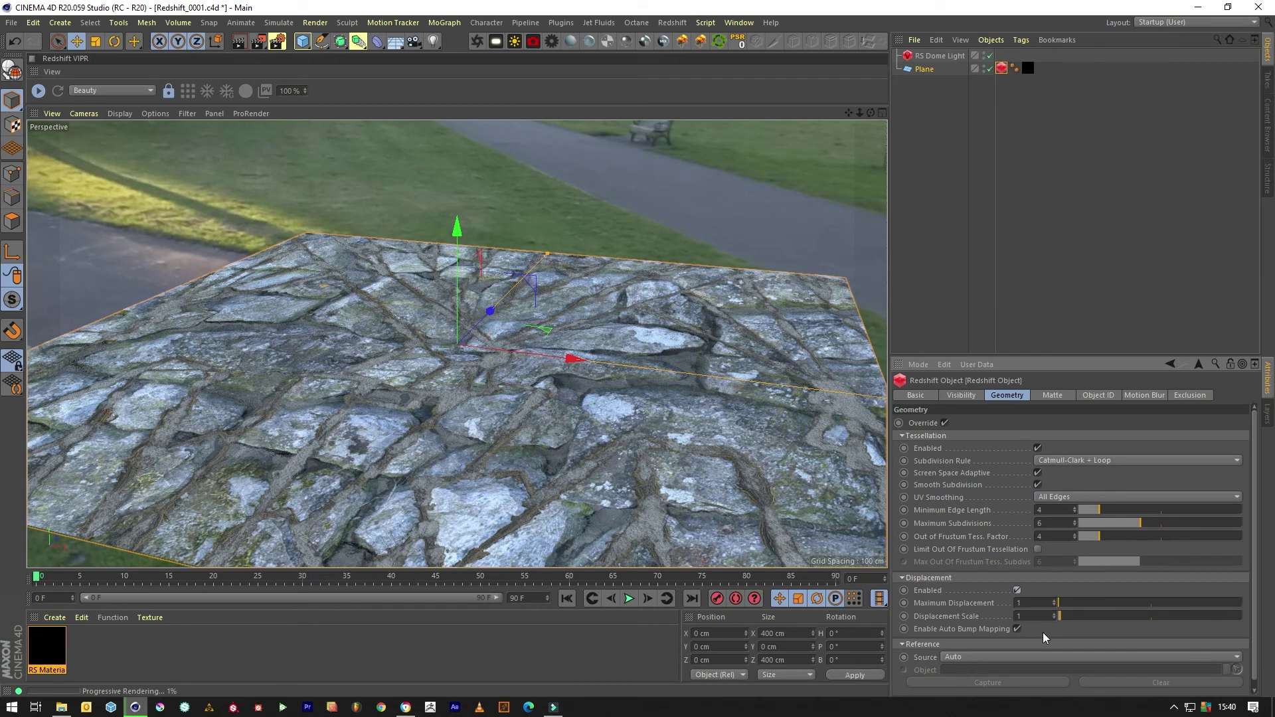
Set both Maximum Displacement and Displacement Scale to 20 on the Redshift Object tag.
left_click(1027, 603)
type("20")
key("Tab")
type("20")
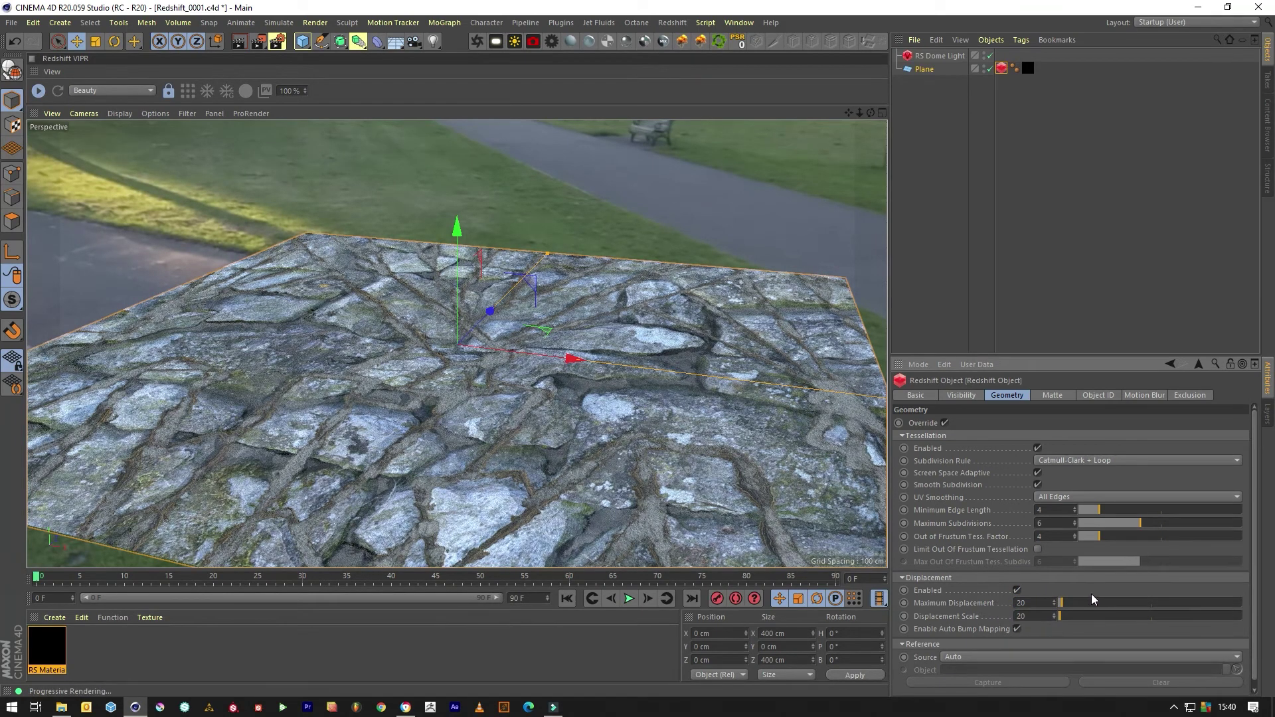
left_click(1083, 583)
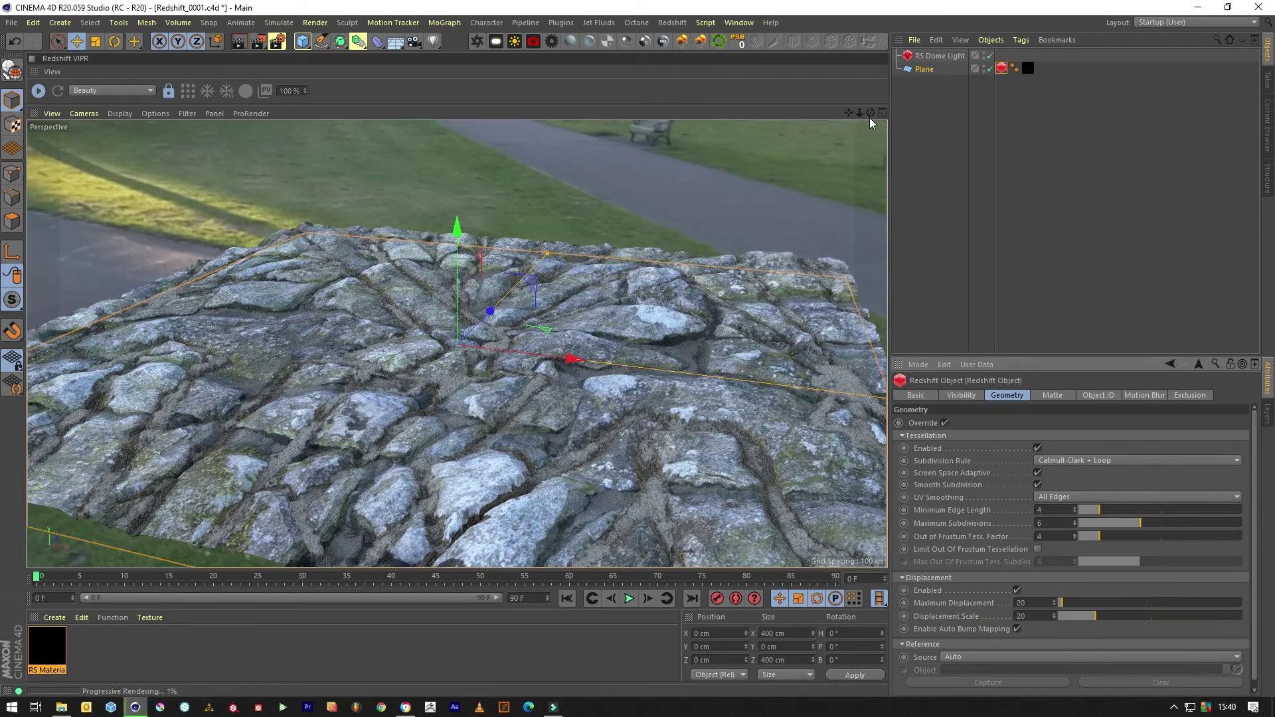
Scale the plane down uniformly to about 133.2 cm per side and deselect it.
left_click_drag(871, 118, 827, 159)
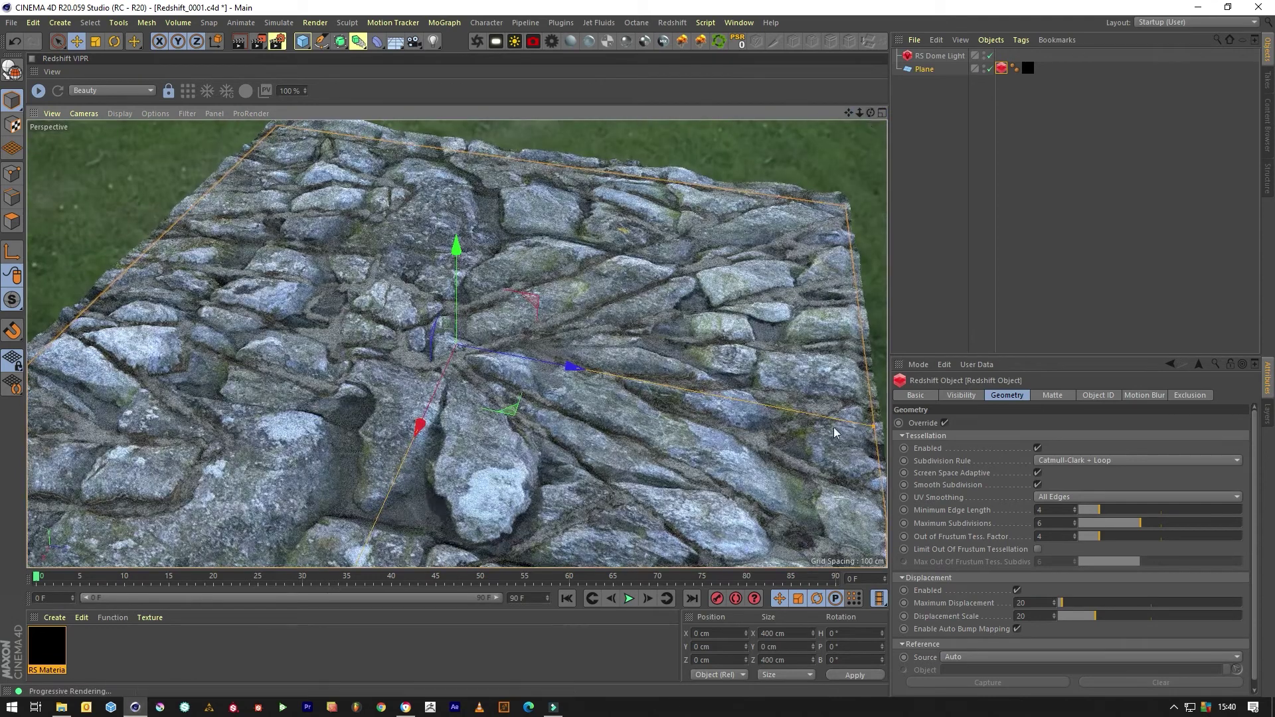
left_click(95, 41)
left_click_drag(399, 432, 154, 444)
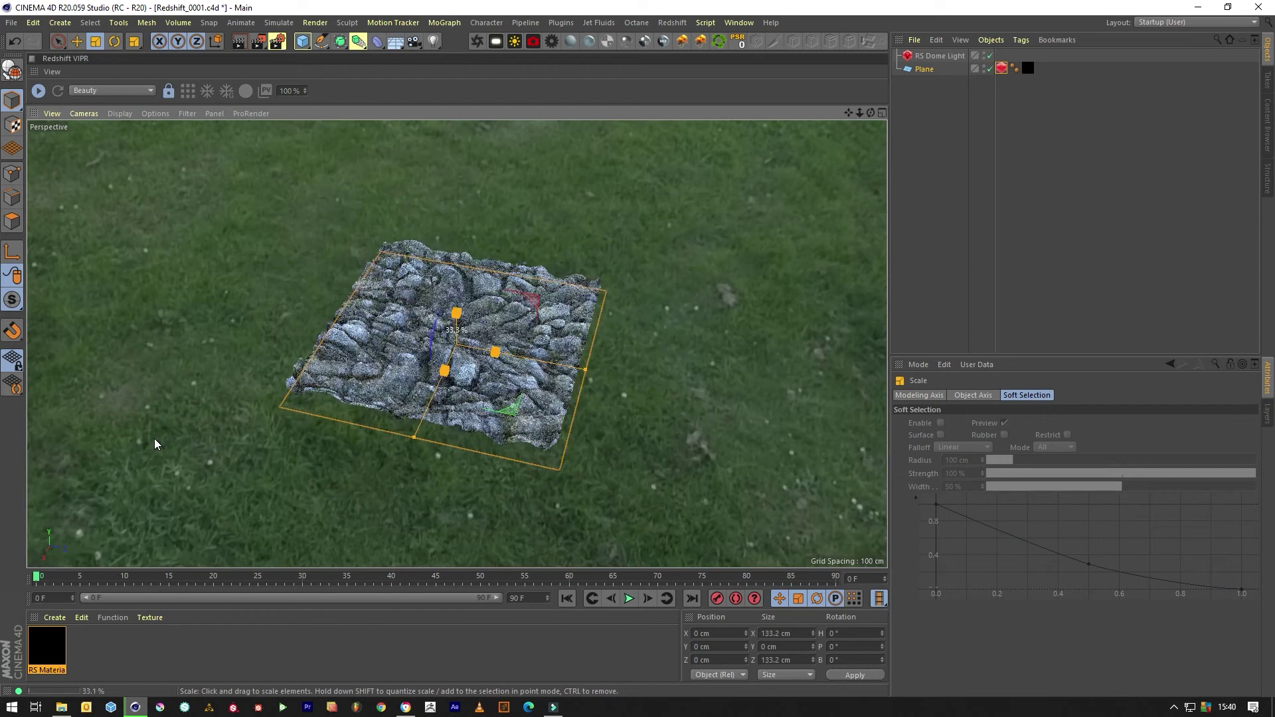
left_click(926, 292)
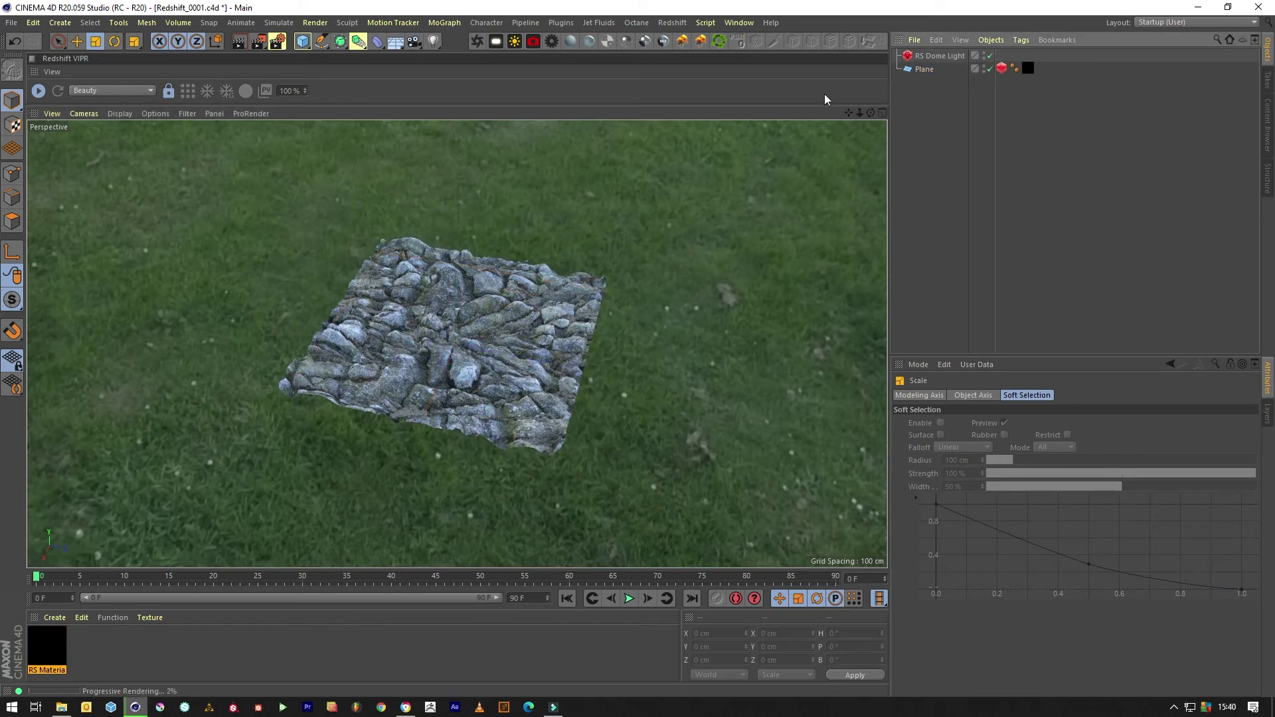
Set Displacement Scale to 15 on the plane's Redshift Object tag, with Maximum Displacement at 20.
mouse_move(860, 113)
left_mouse_down()
mouse_move(890, 114)
mouse_move(863, 113)
left_mouse_up()
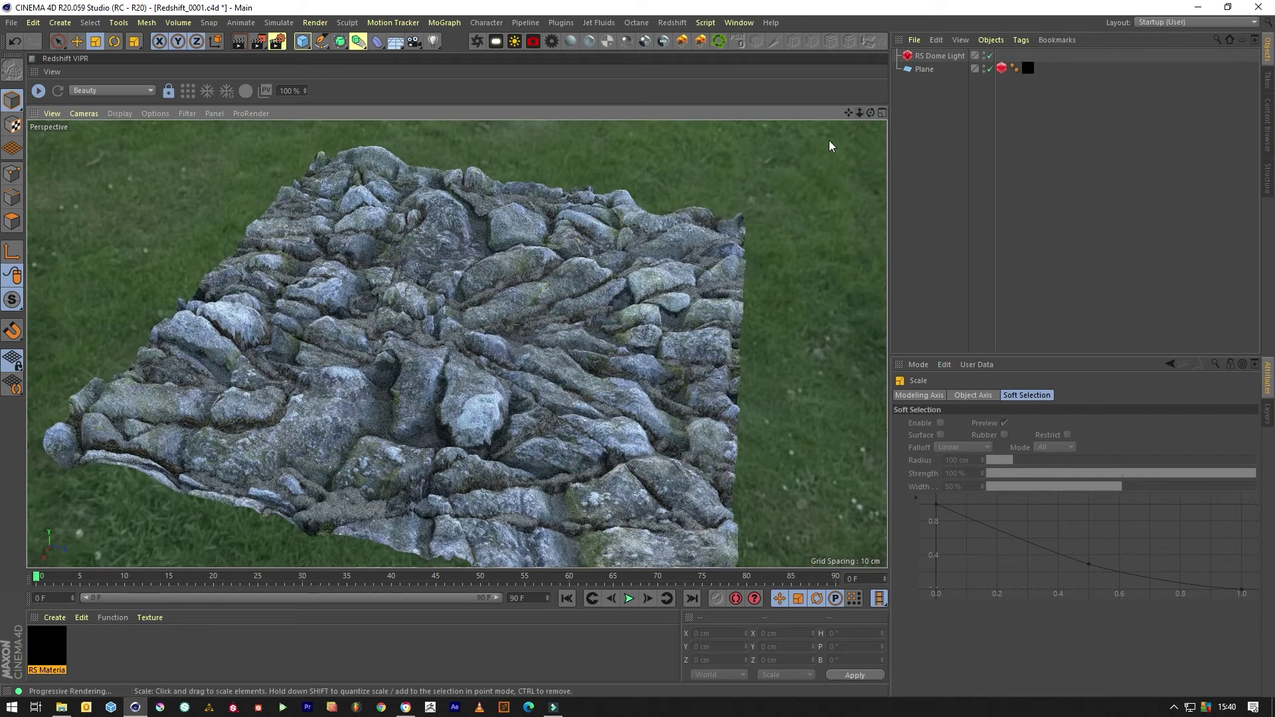
left_click_drag(871, 113, 834, 122)
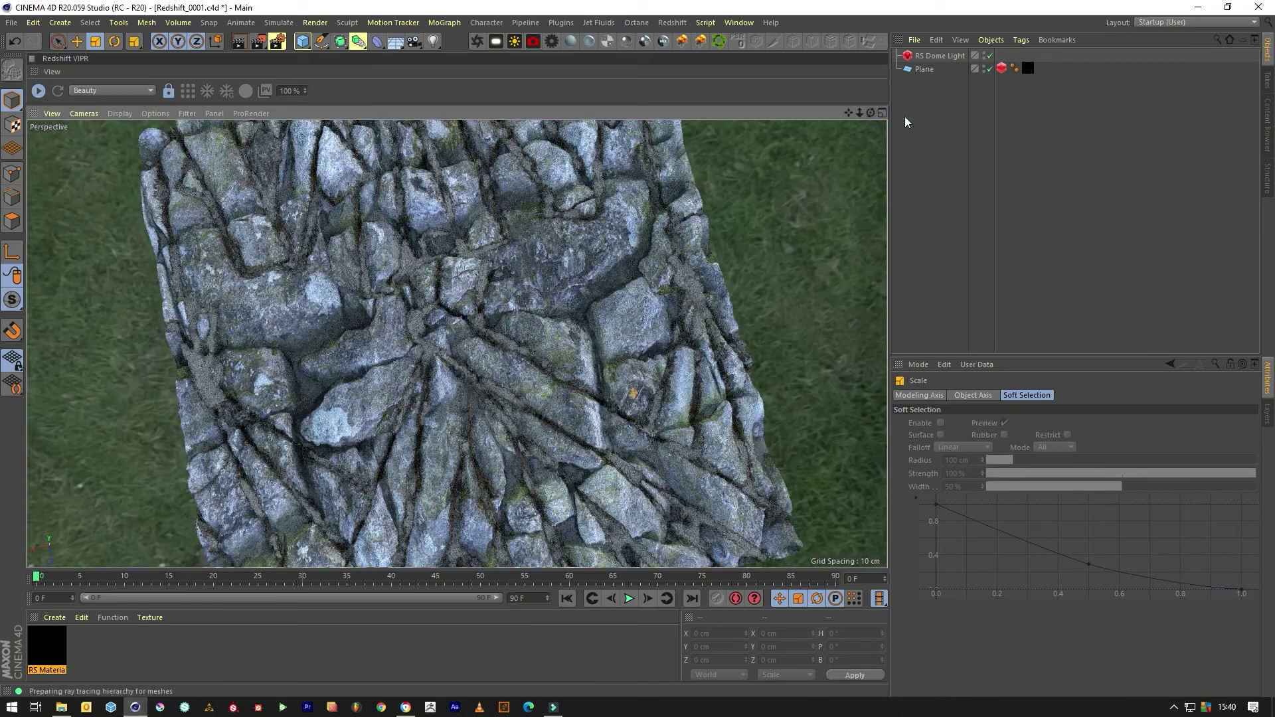
left_click(1002, 67)
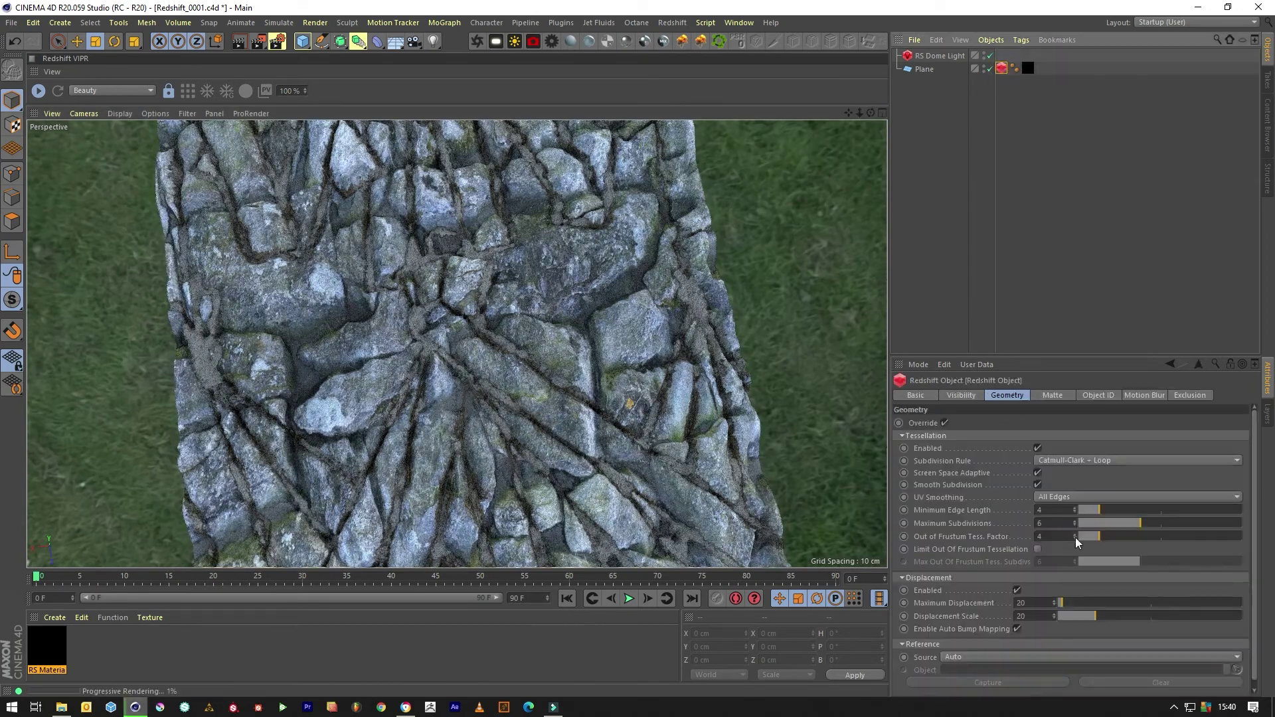
left_click(1029, 601)
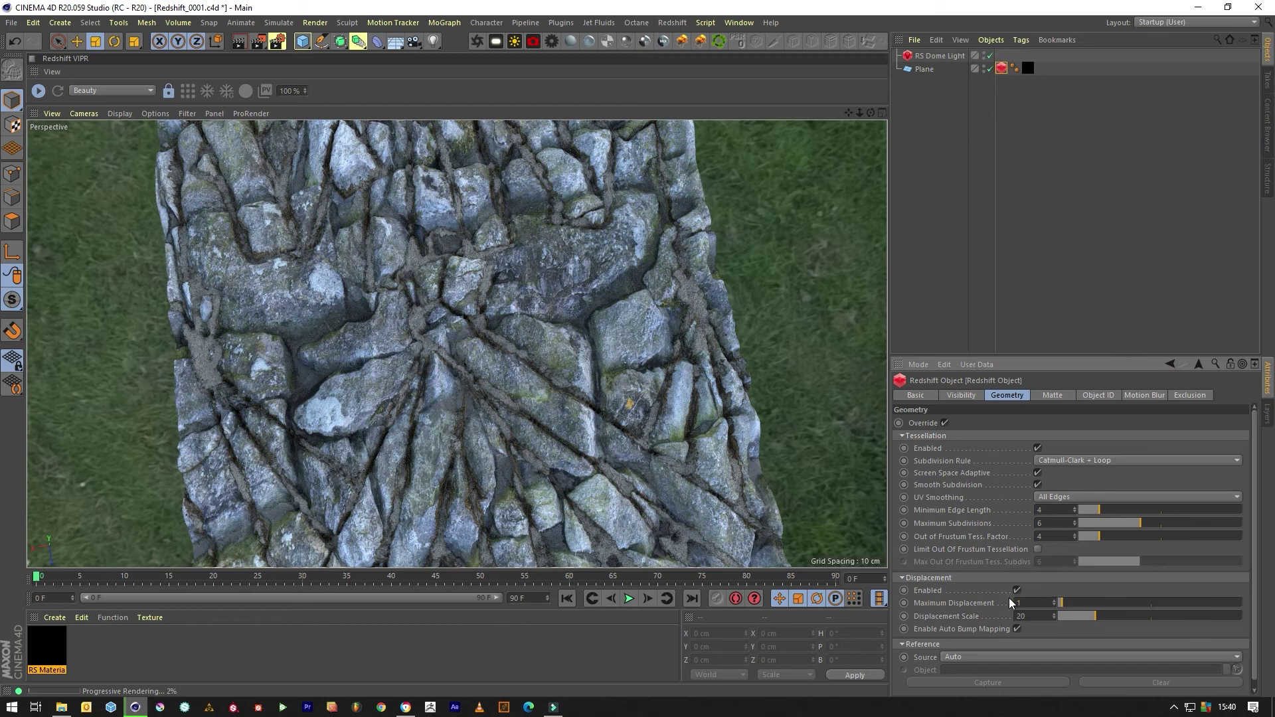
type("15")
left_click(1026, 604)
left_click(1033, 616)
type("1")
key("Return")
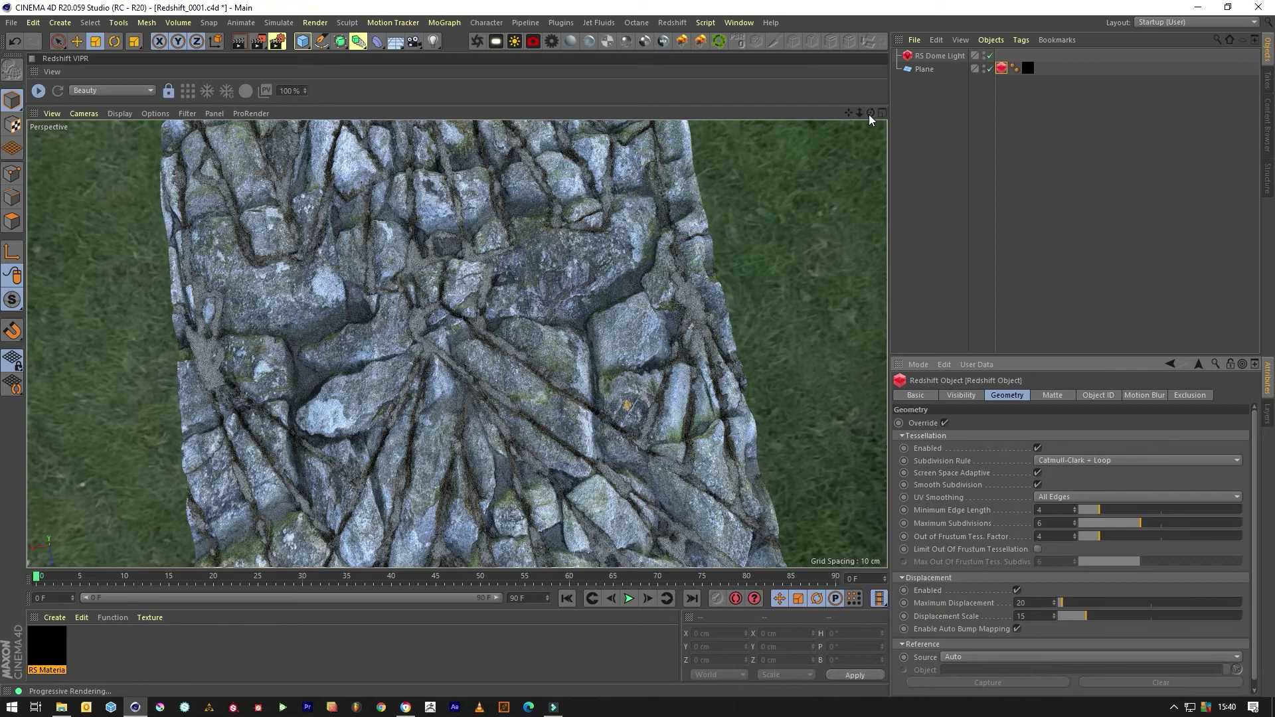
Set the tessellation's Maximum Subdivisions to 7 on the Redshift Object tag.
left_click_drag(870, 113, 843, 159)
left_click_drag(869, 114, 767, 261)
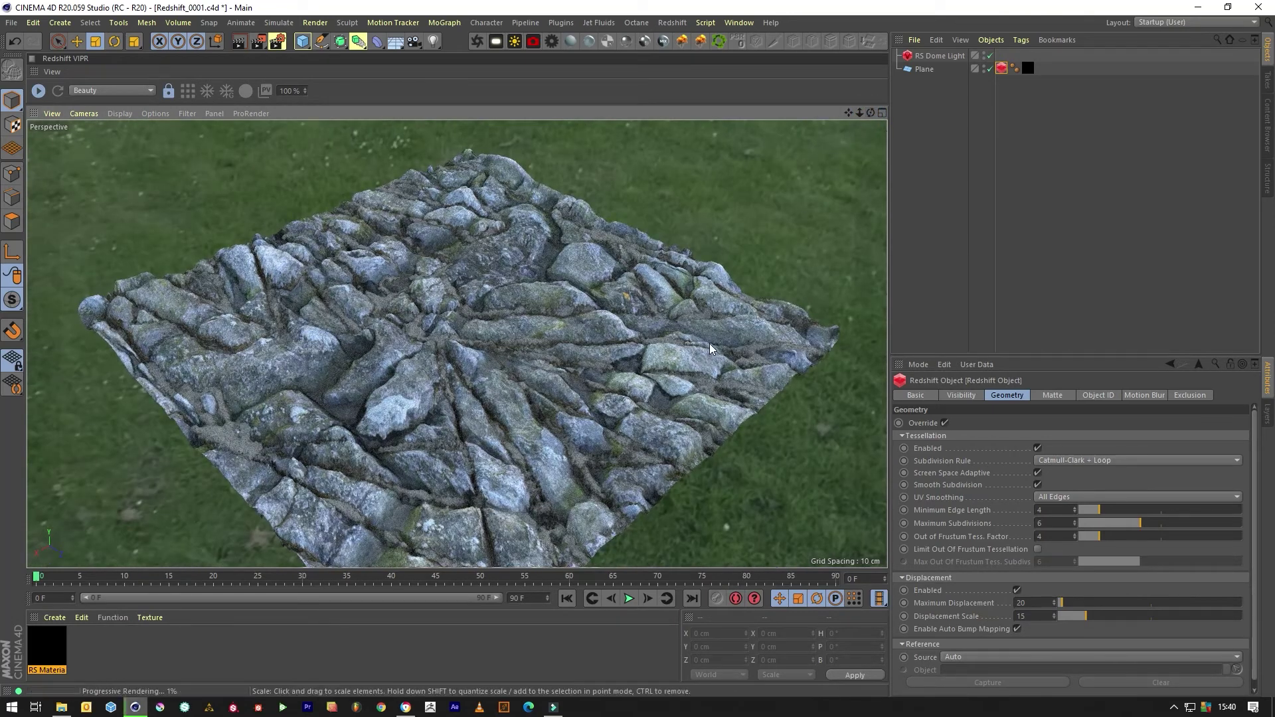
left_click(1055, 524)
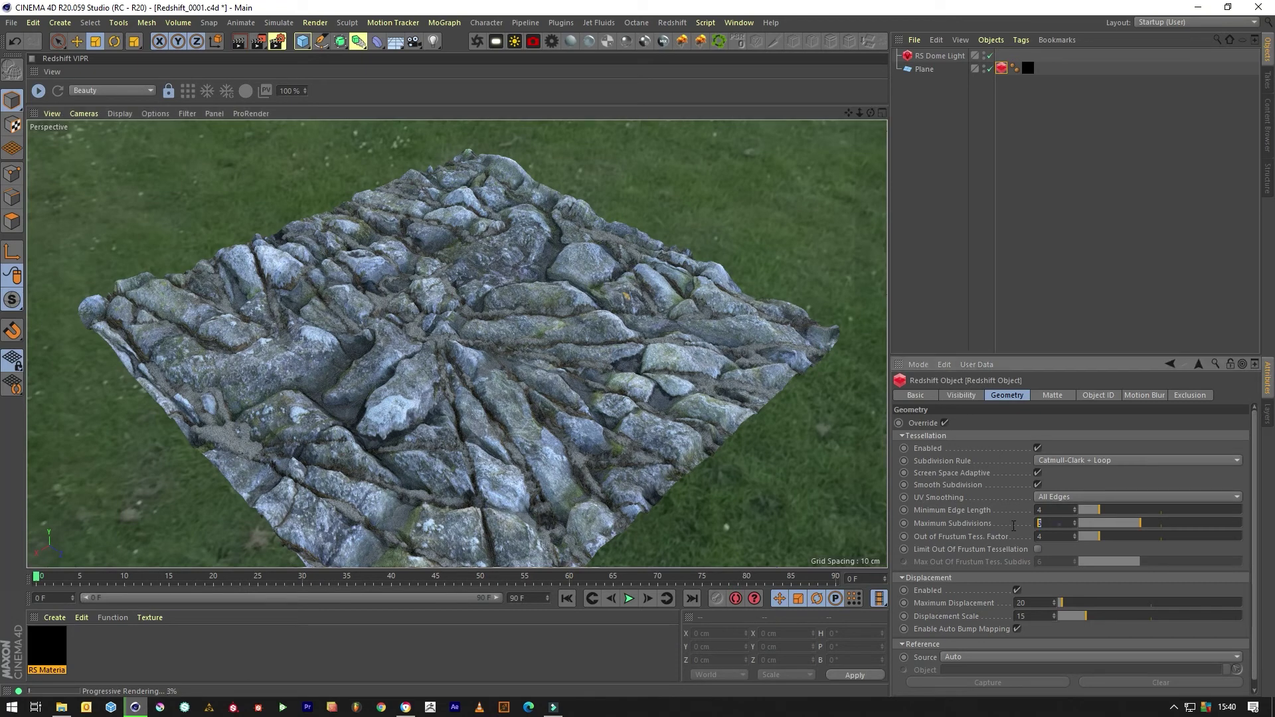
type("7")
key("Return")
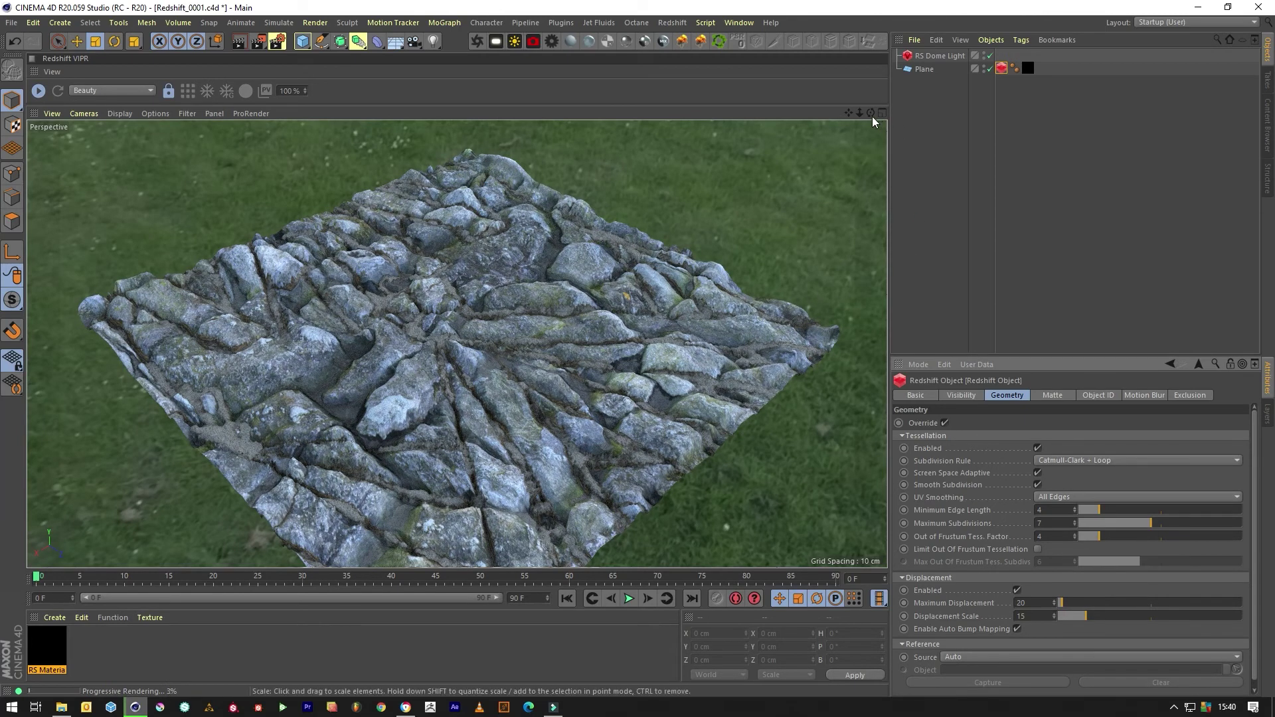
Open the stone material's shader graph, fit its window beside the rendered plane, and set the RS Material's reflection IOR to 1.2.
mouse_move(870, 113)
left_mouse_down()
mouse_move(857, 119)
mouse_move(871, 114)
left_mouse_up()
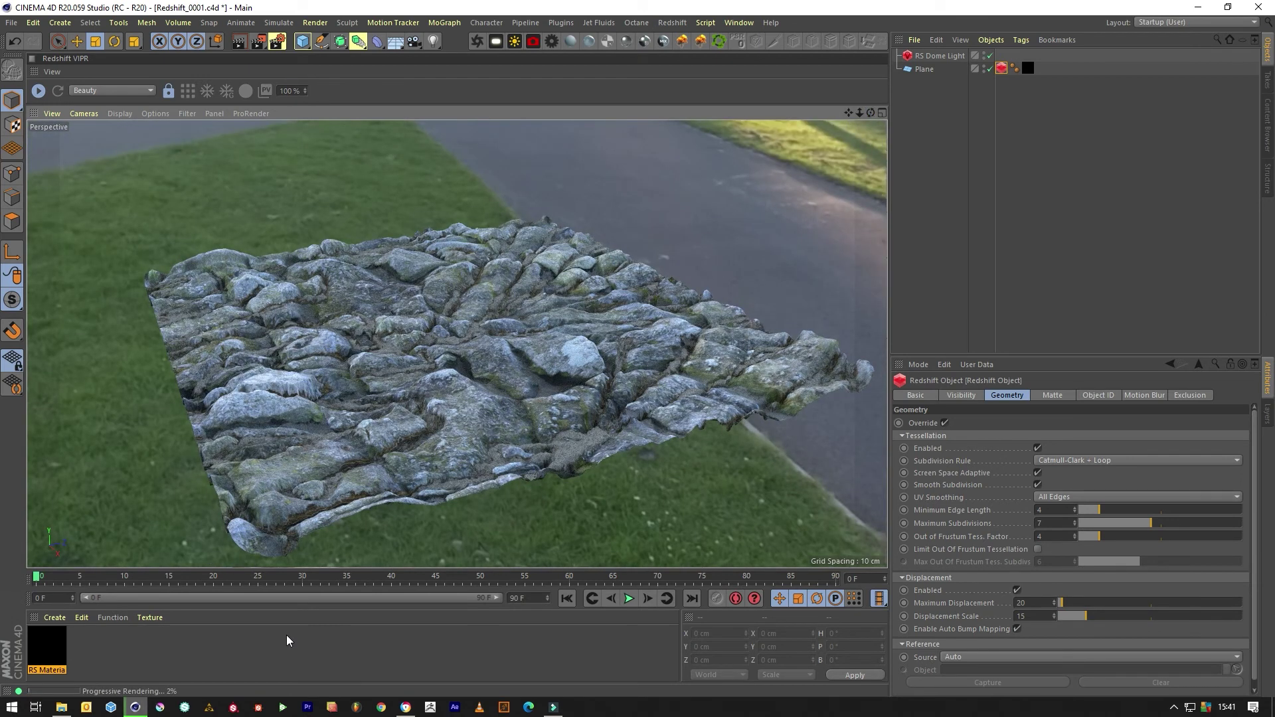
double_click(53, 639)
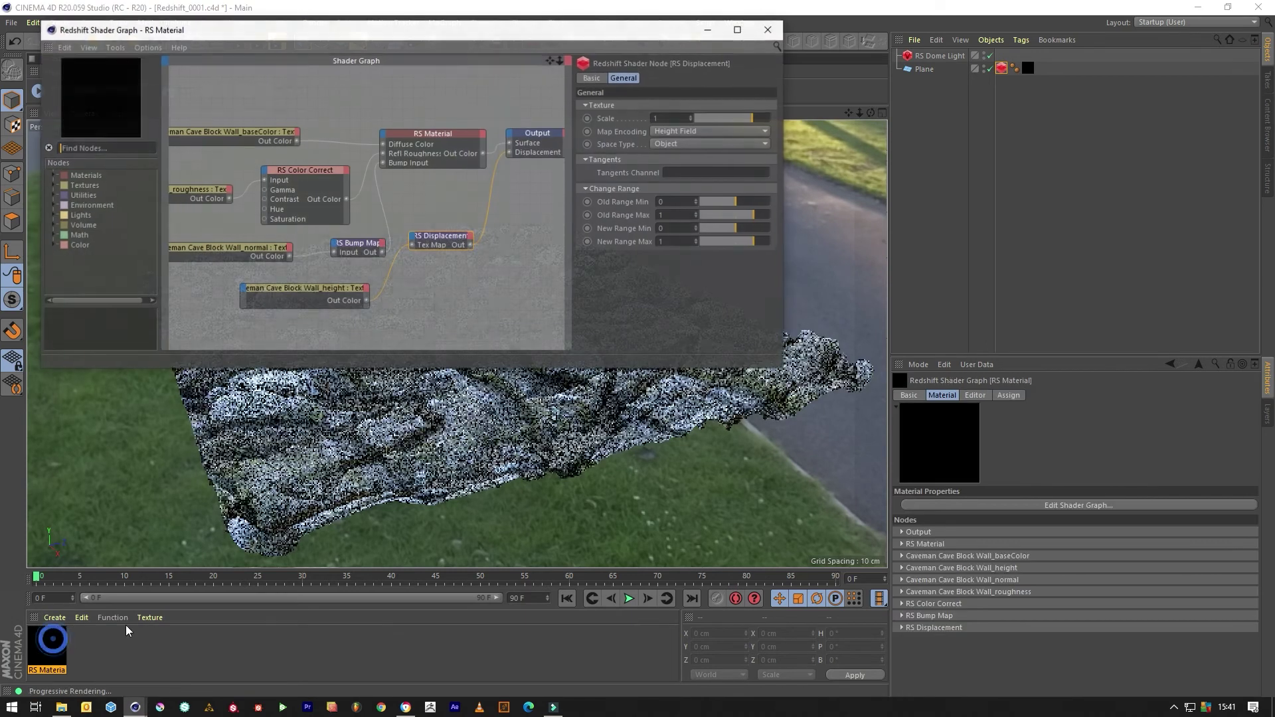
left_click_drag(407, 29, 531, 138)
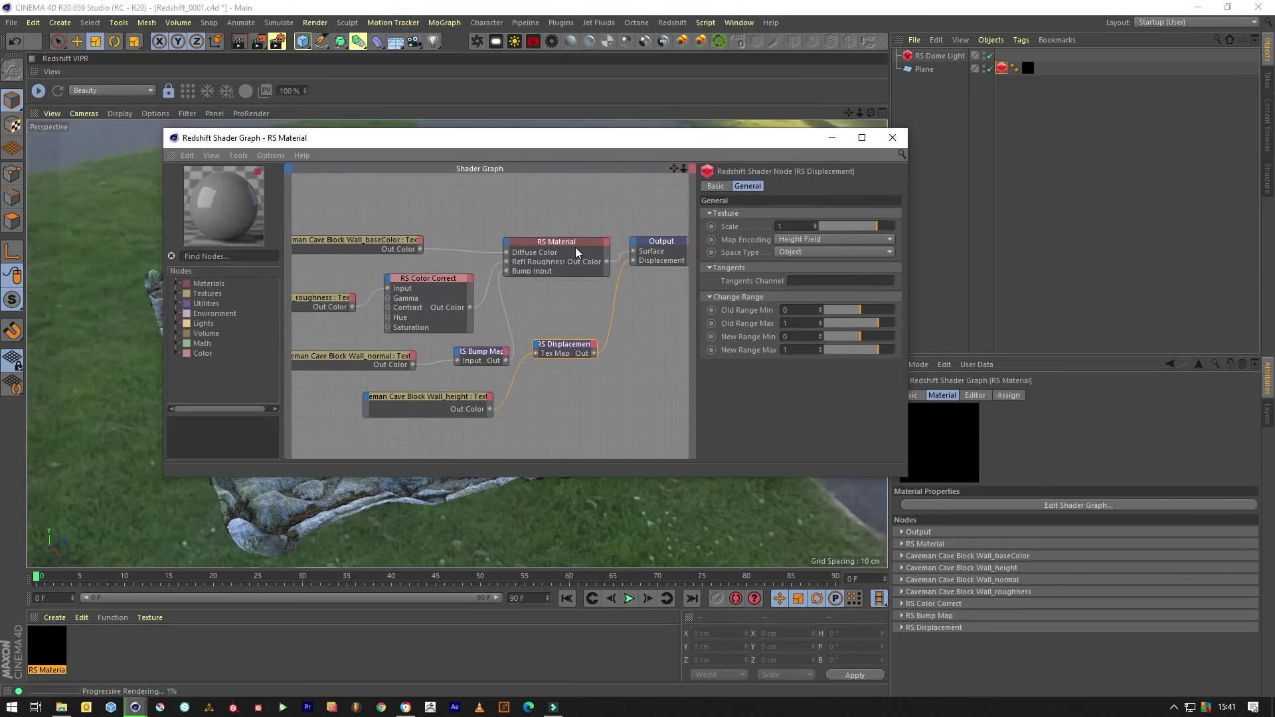
left_click(572, 247)
left_click_drag(911, 472, 1038, 619)
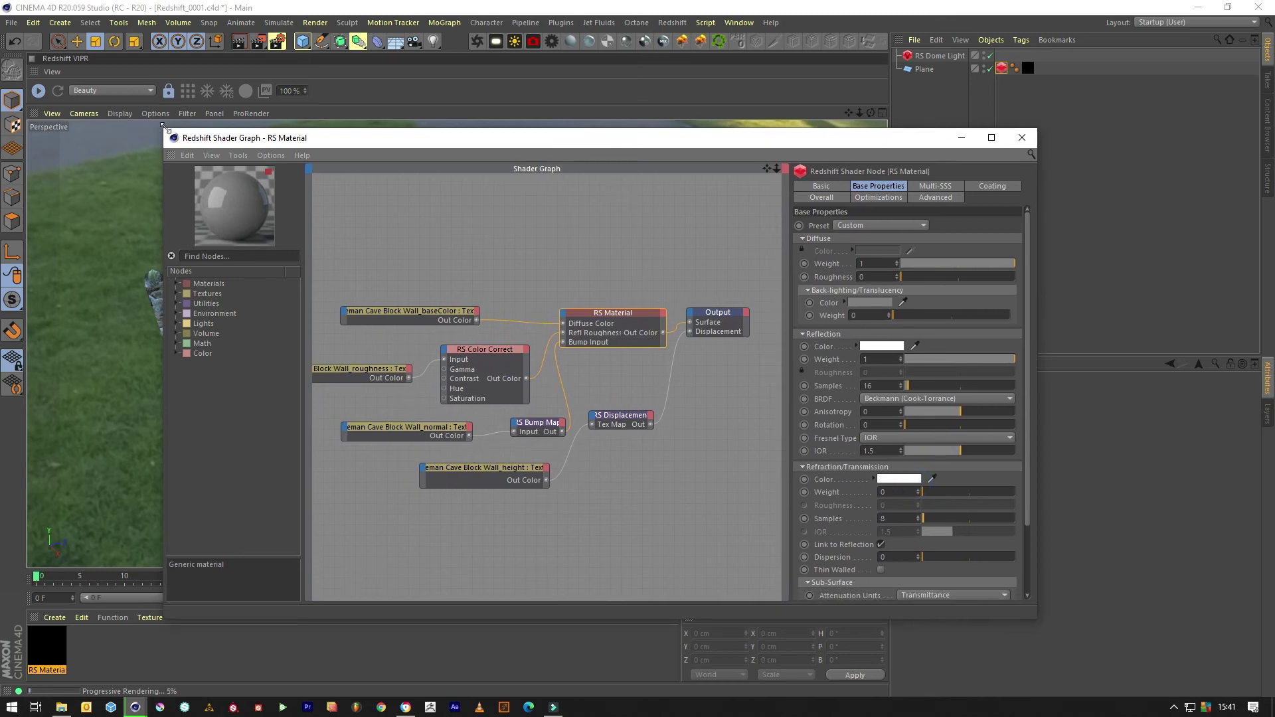
left_click_drag(163, 129, 518, 125)
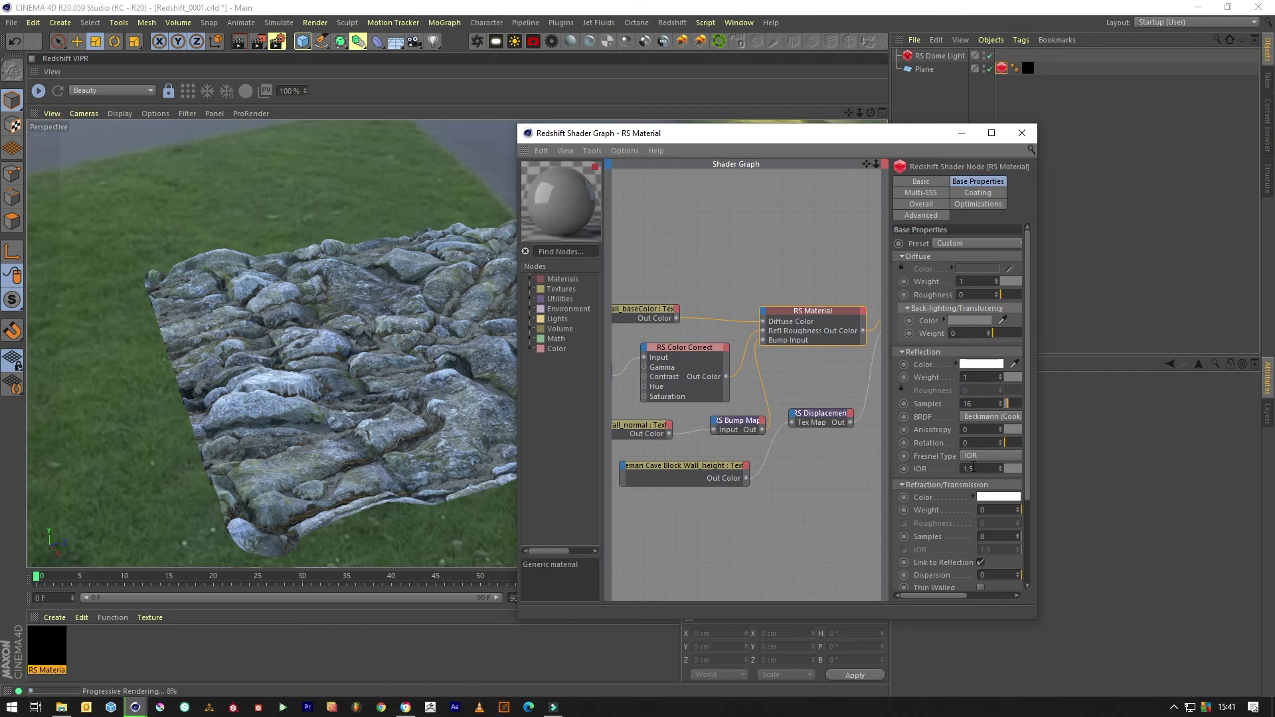
type(".2")
key("Return")
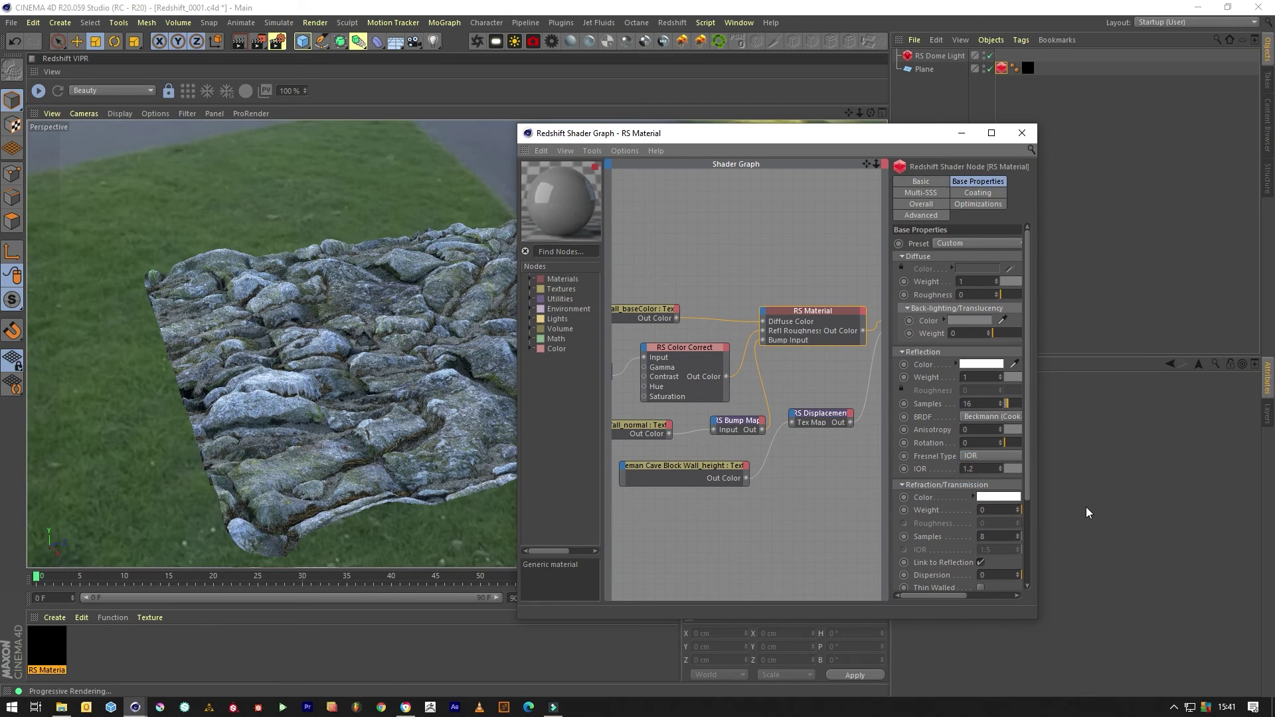